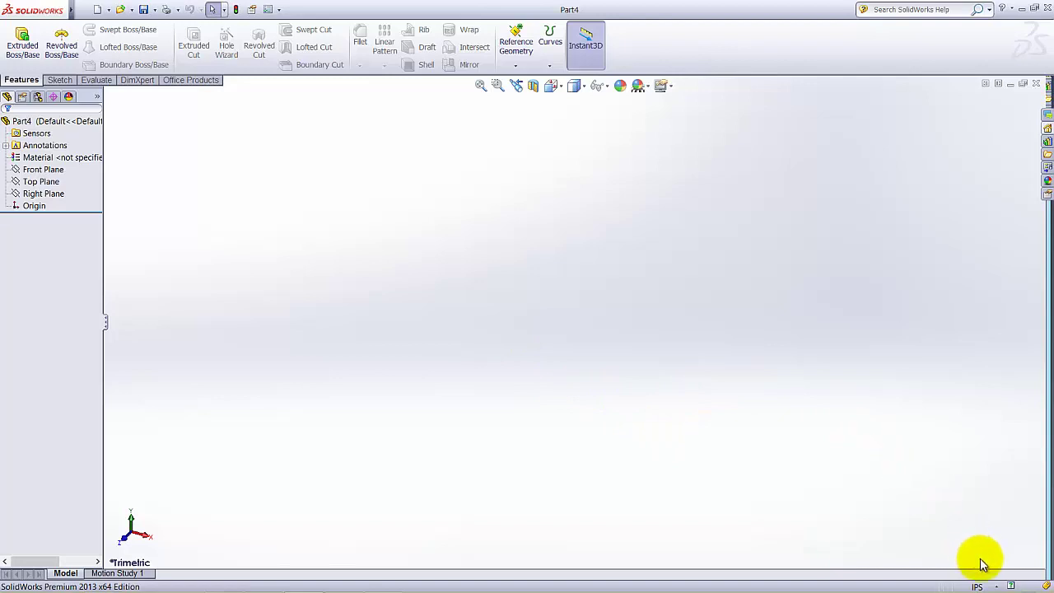
# Check the available document unit systems and start a sketch on the Right Plane
pyautogui.click(978, 585)
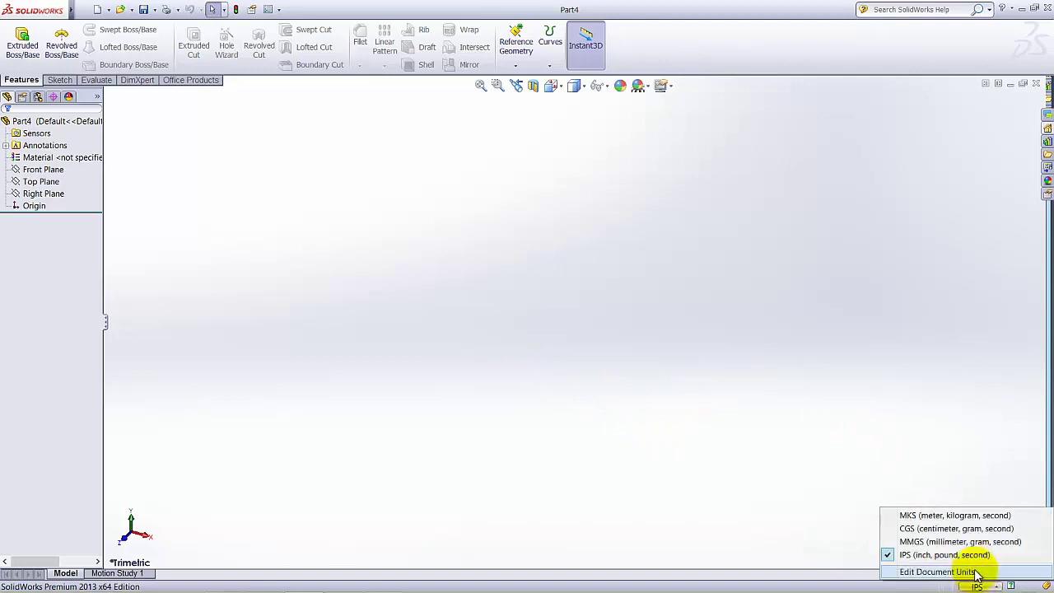
pyautogui.click(728, 402)
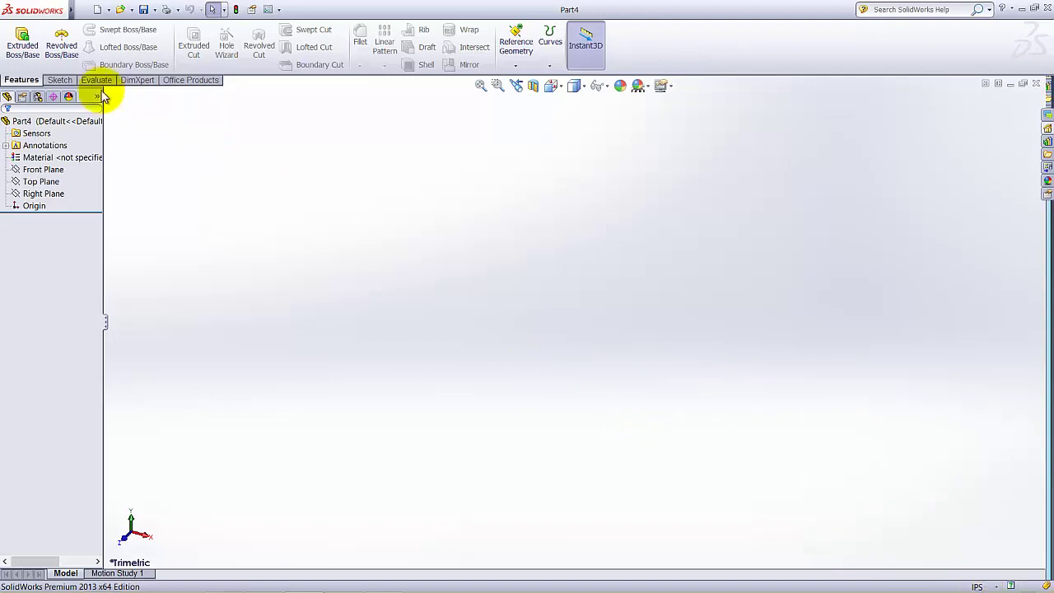
pyautogui.click(60, 79)
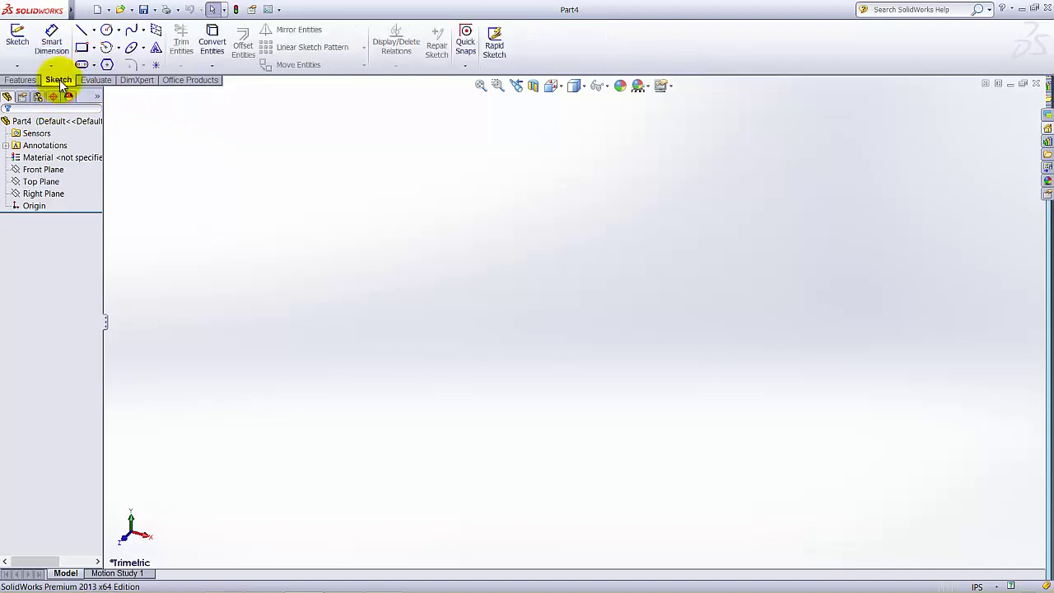
pyautogui.click(18, 41)
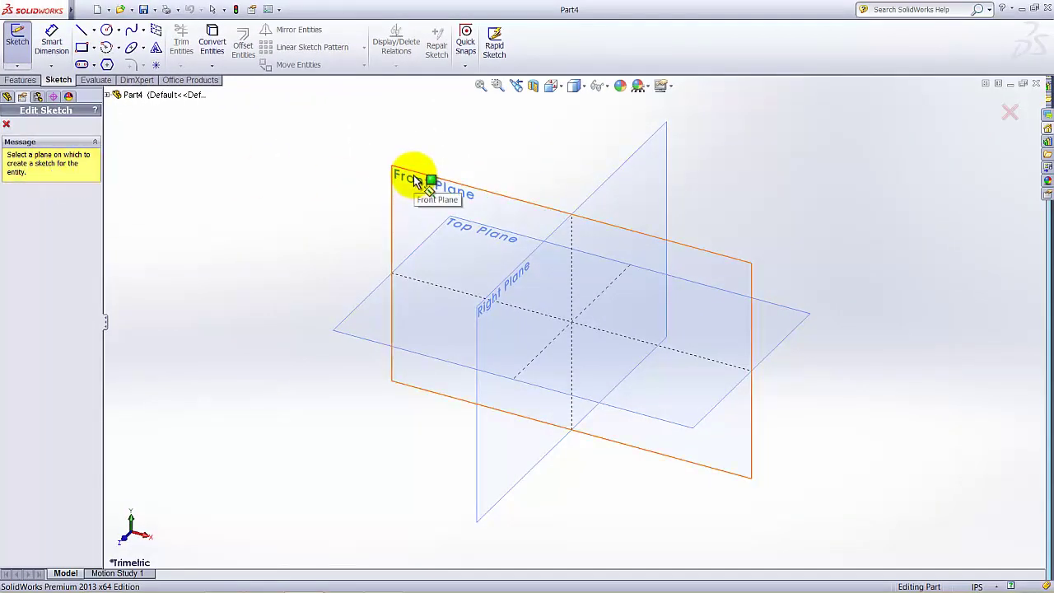
pyautogui.click(623, 179)
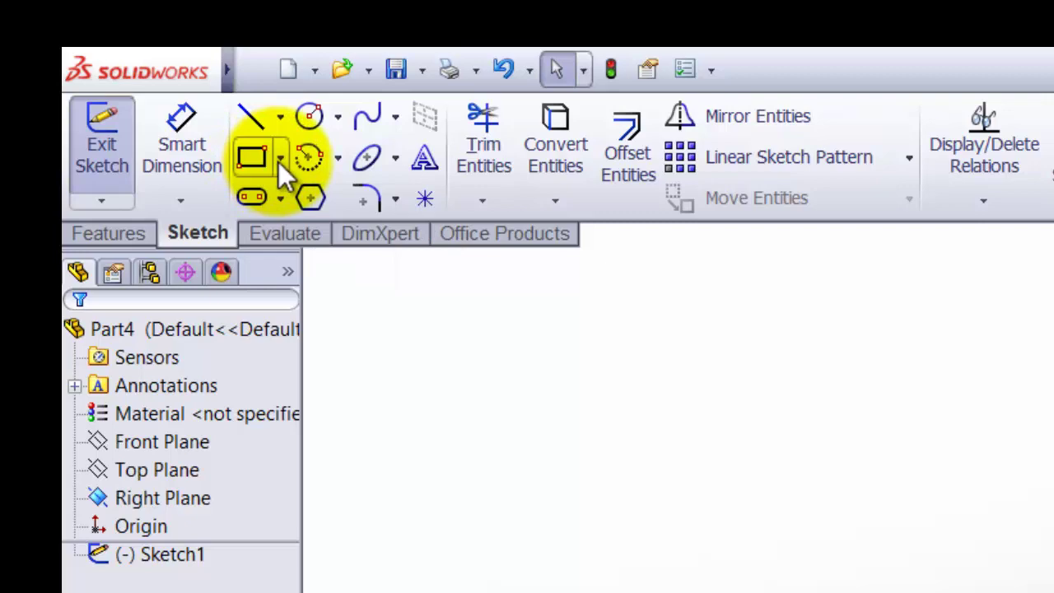
# Draw a center rectangle about 2.5 in wide and 1.58 in high, centered on the origin
pyautogui.click(279, 159)
pyautogui.click(279, 159)
pyautogui.click(278, 161)
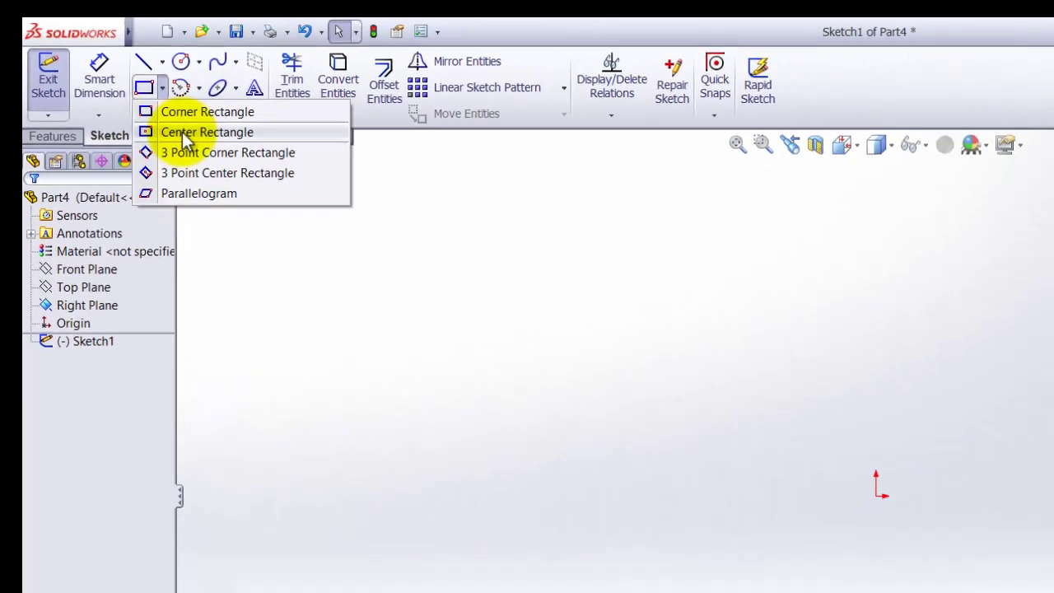
pyautogui.click(298, 226)
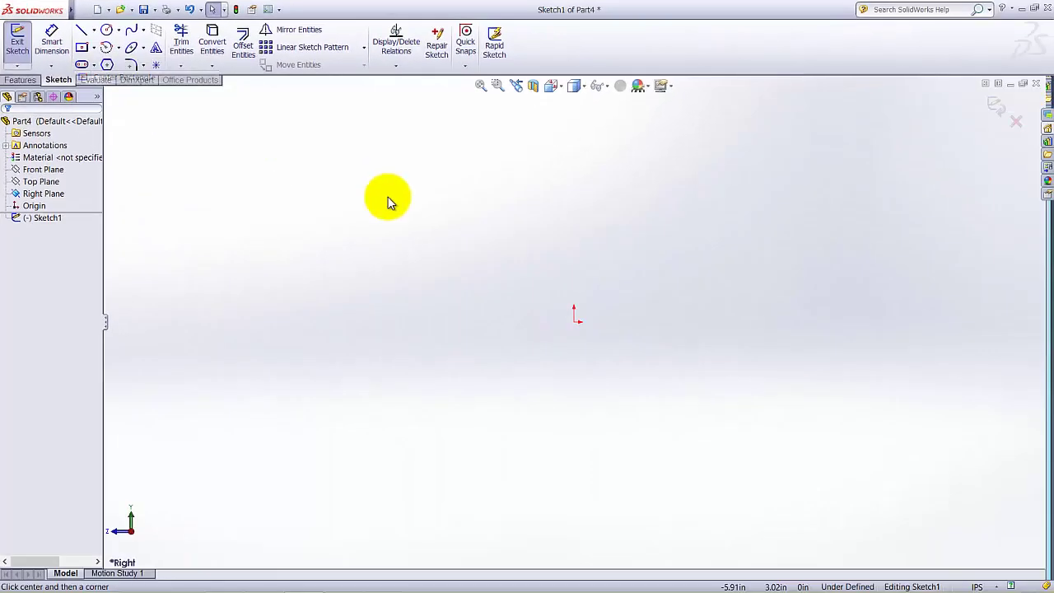
pyautogui.click(574, 320)
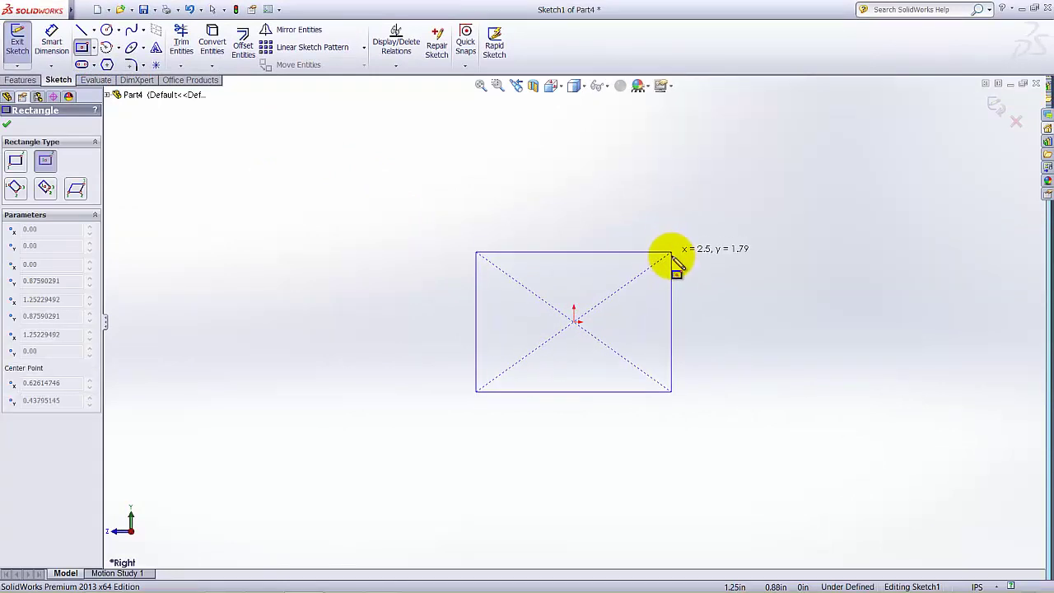
pyautogui.click(672, 263)
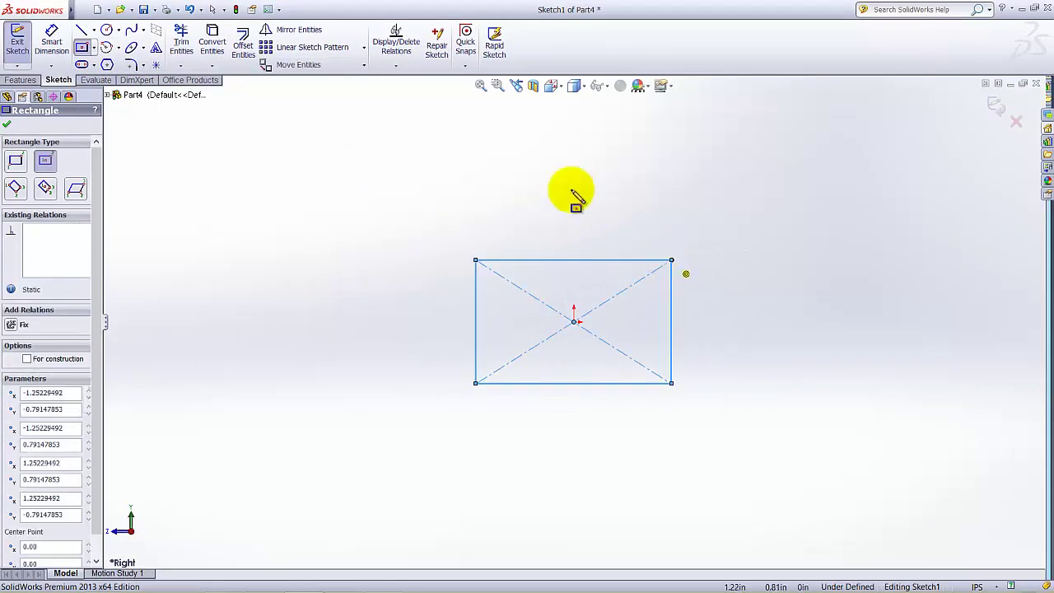
# Dimension the rectangle's vertical side to 0.75 in
pyautogui.click(52, 43)
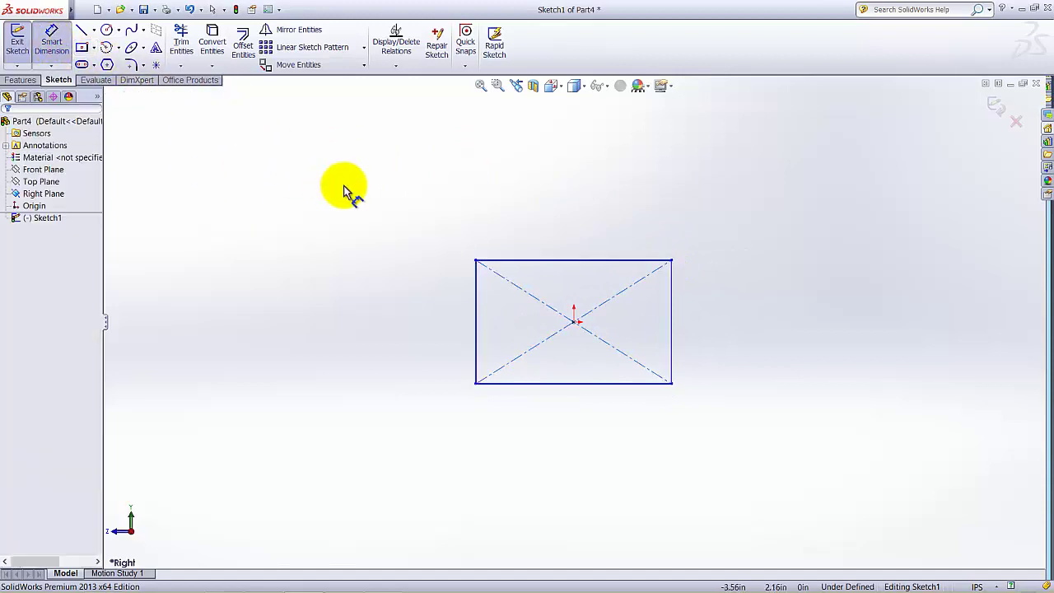
pyautogui.click(477, 298)
pyautogui.click(425, 304)
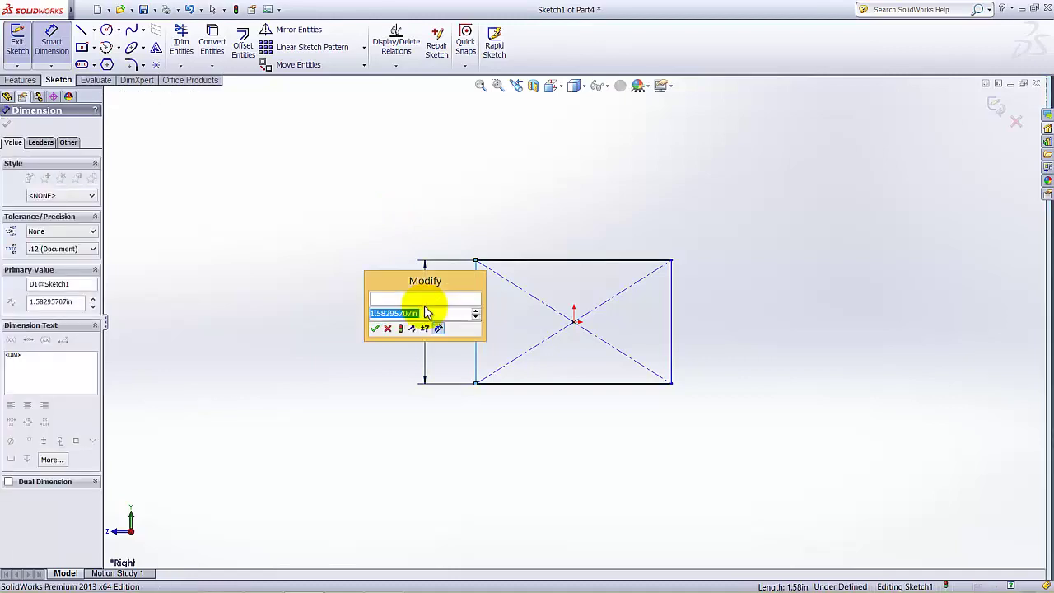
pyautogui.write('0.75')
pyautogui.press('Return')
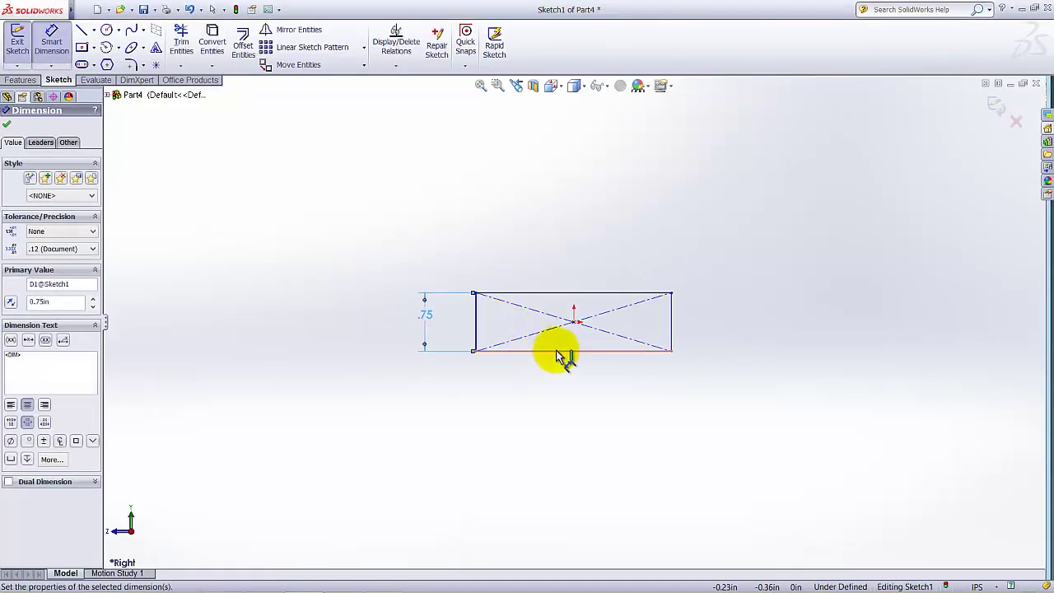
# Dimension the rectangle's horizontal side to 0.75 in and exit the sketch
pyautogui.click(560, 352)
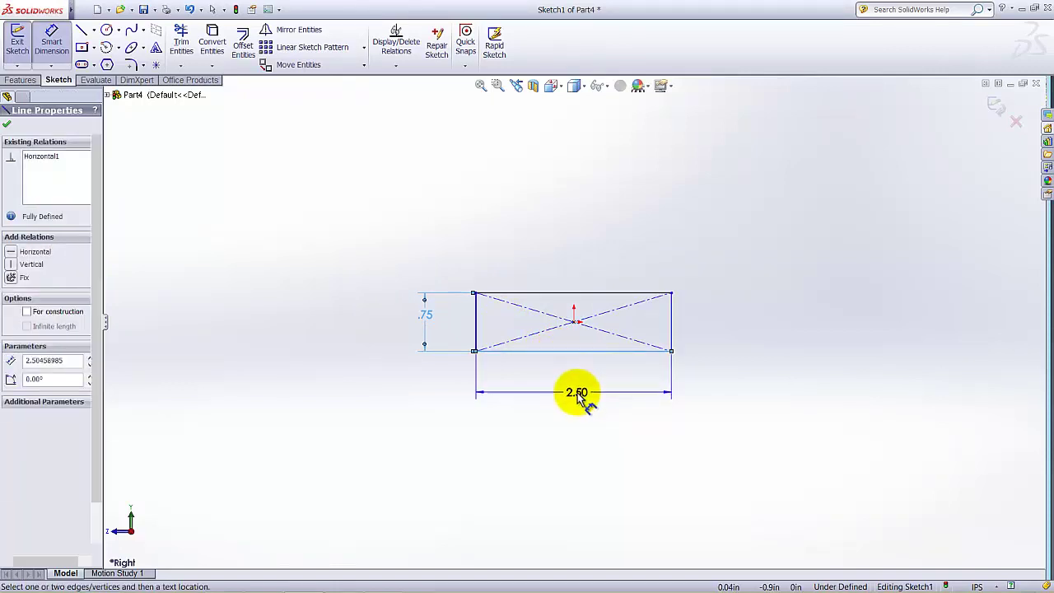
pyautogui.click(579, 399)
pyautogui.write('2.5')
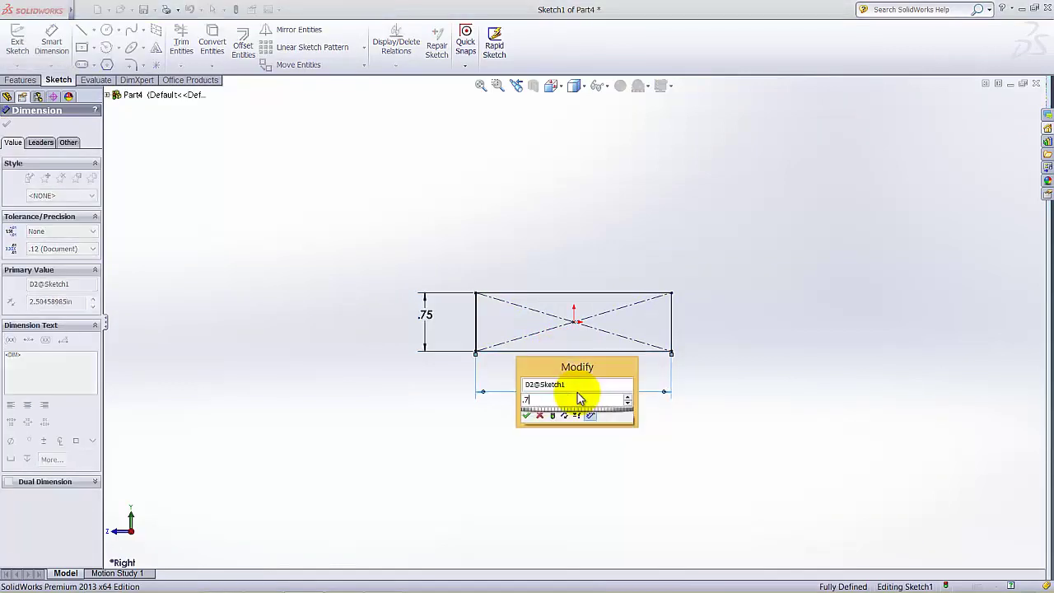
pyautogui.press('Return')
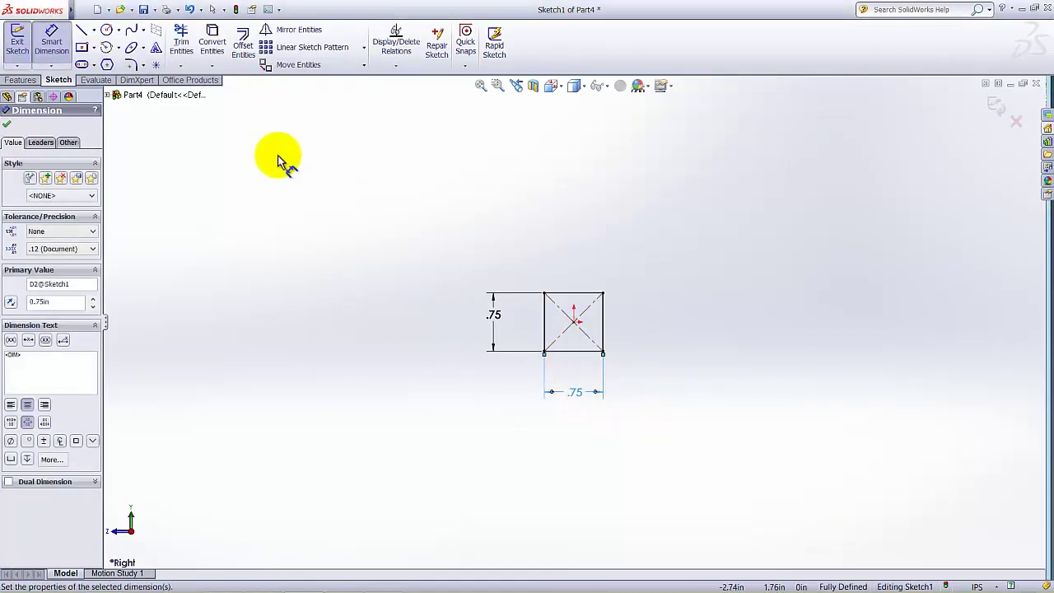
pyautogui.click(17, 45)
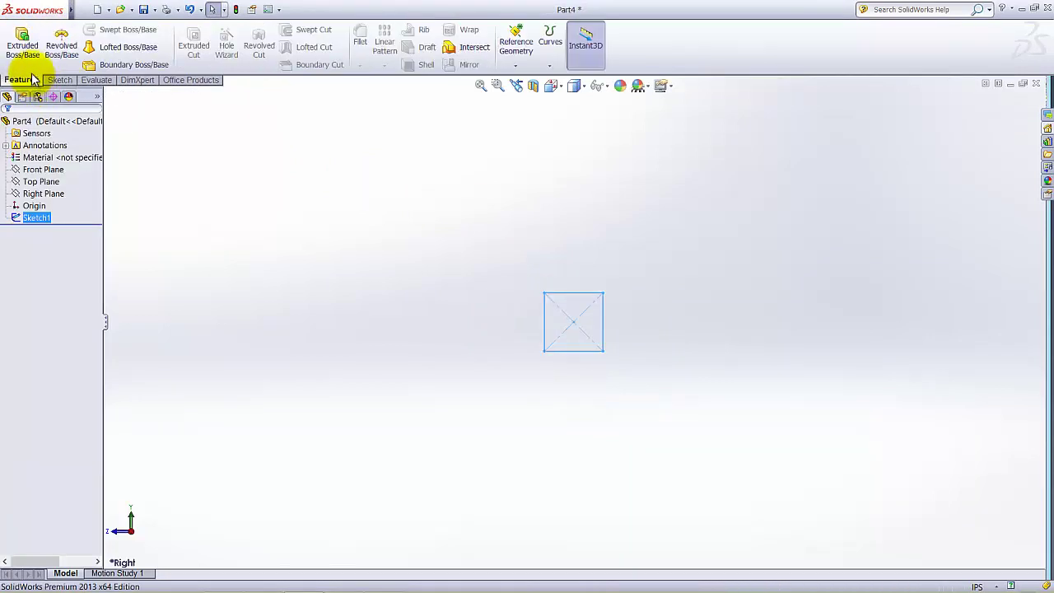
# Extrude the square profile as a blind boss 11.16 in deep from the sketch plane, keeping the original direction
pyautogui.click(28, 52)
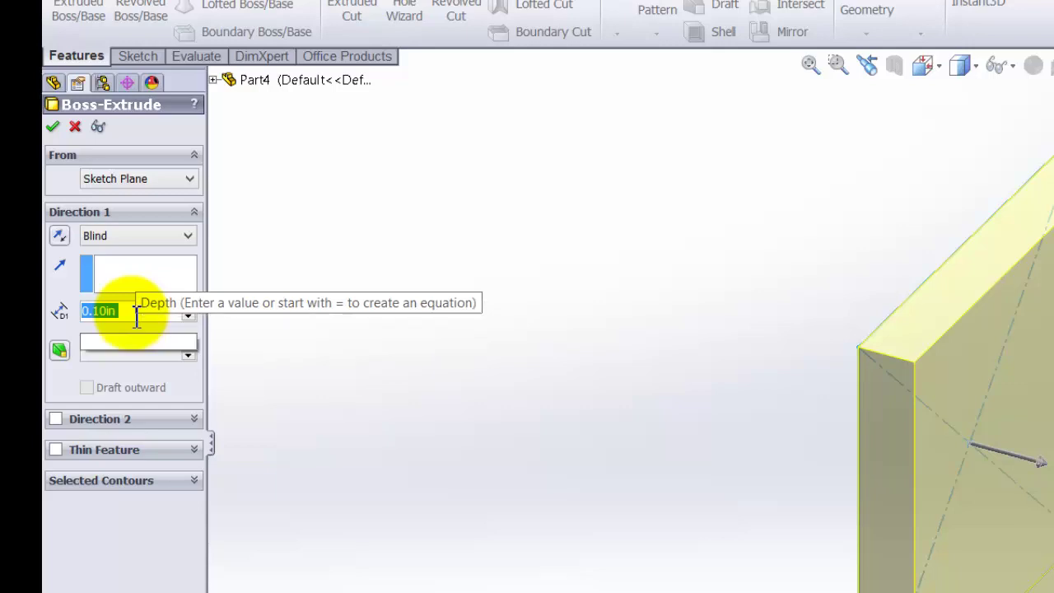
pyautogui.write('11.16')
pyautogui.press('Return')
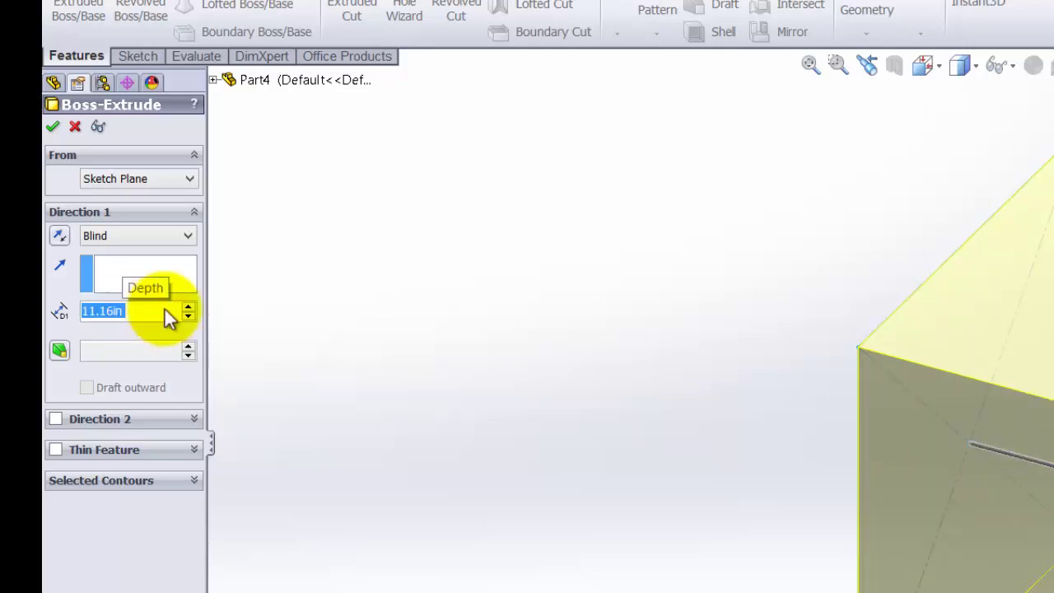
pyautogui.click(809, 66)
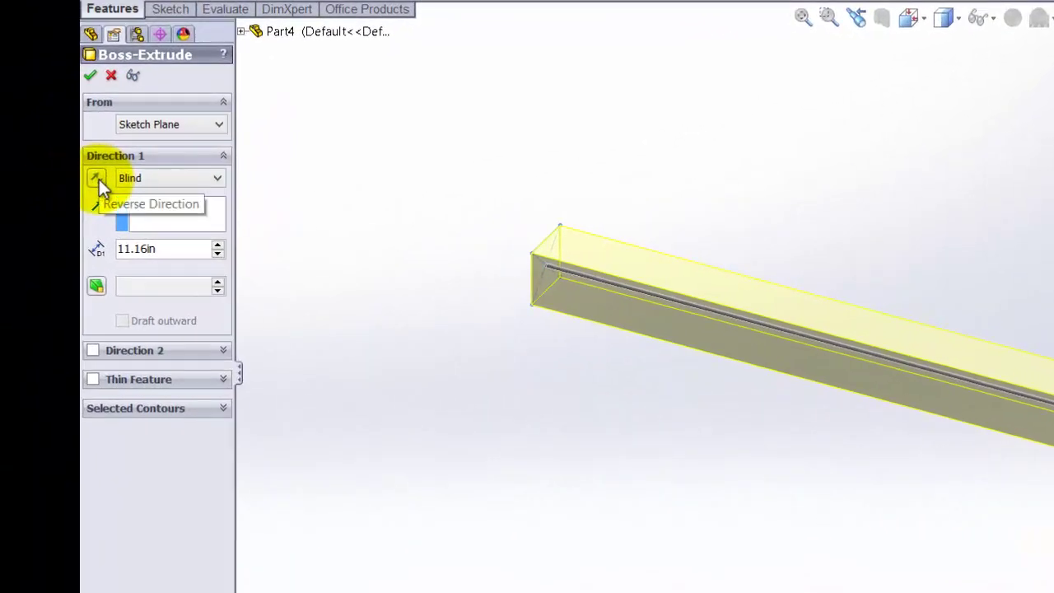
pyautogui.click(97, 178)
pyautogui.click(98, 178)
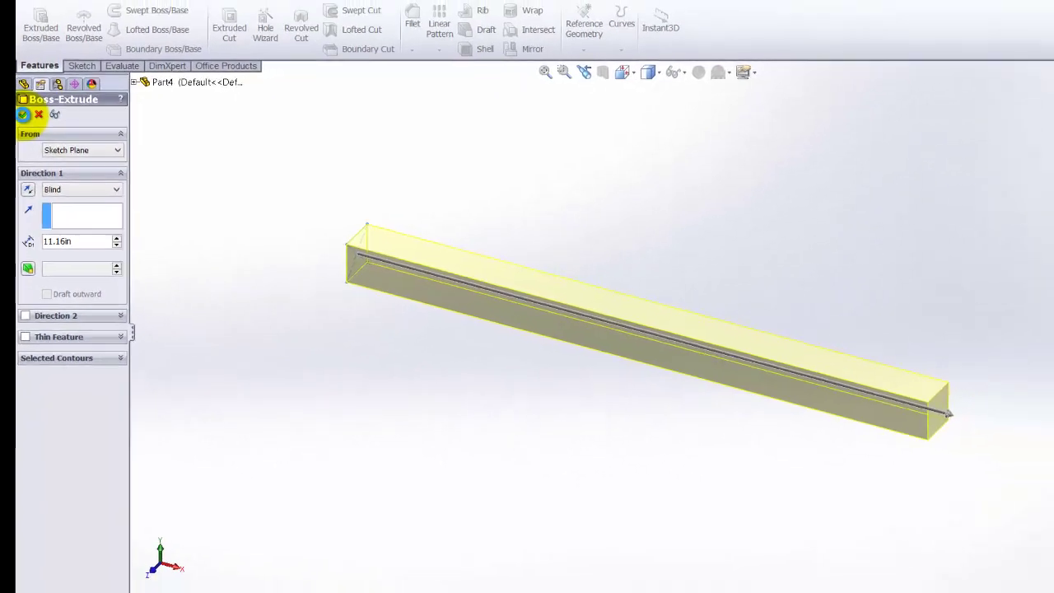
pyautogui.click(23, 115)
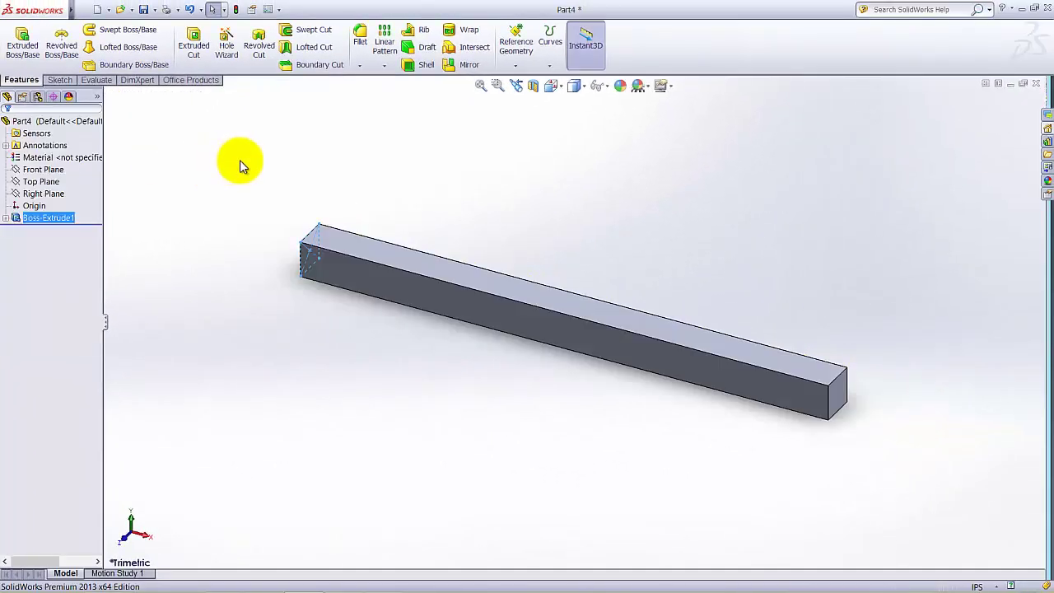
# Start a sketch on the bar's long front face and orient the view normal to it
pyautogui.click(63, 83)
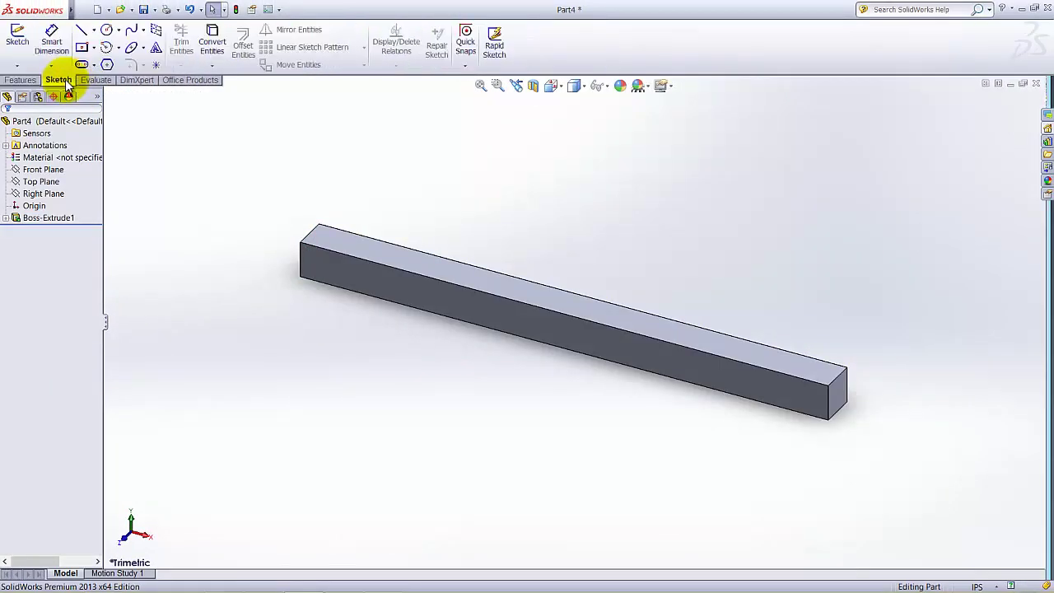
pyautogui.click(19, 47)
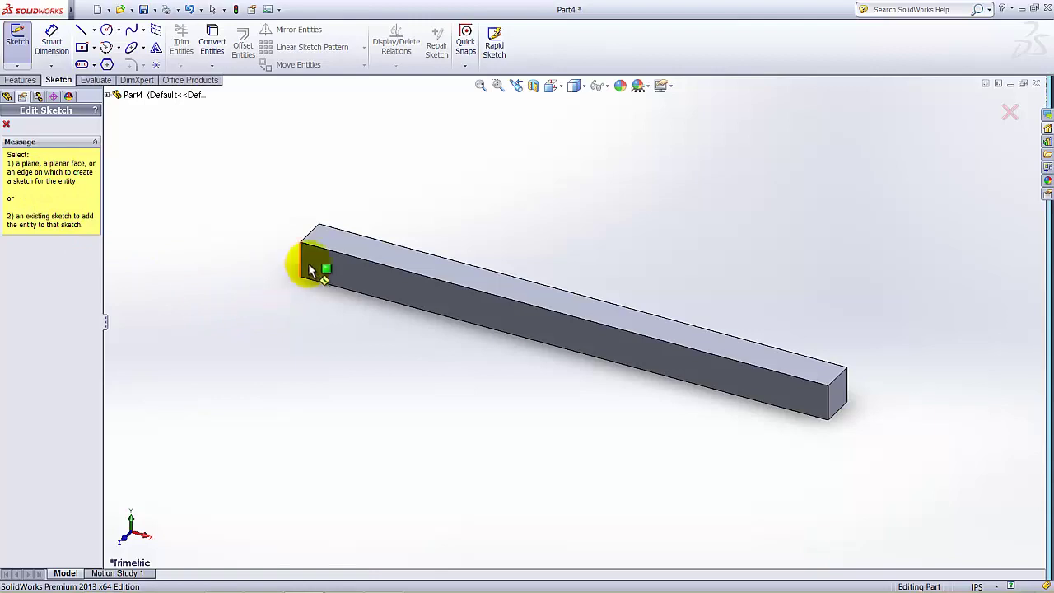
pyautogui.click(510, 321)
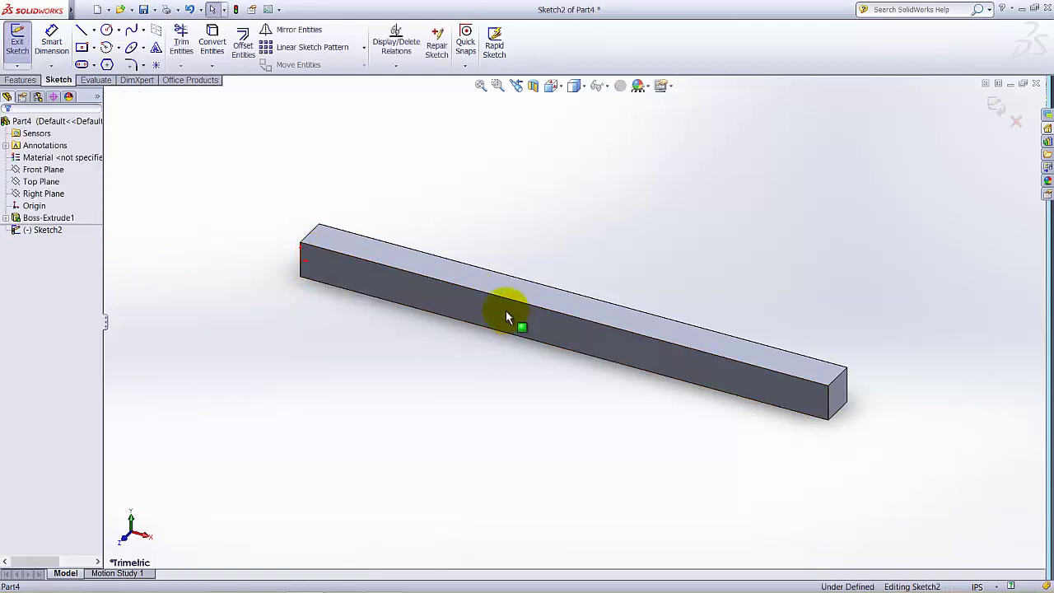
pyautogui.click(555, 86)
pyautogui.click(539, 94)
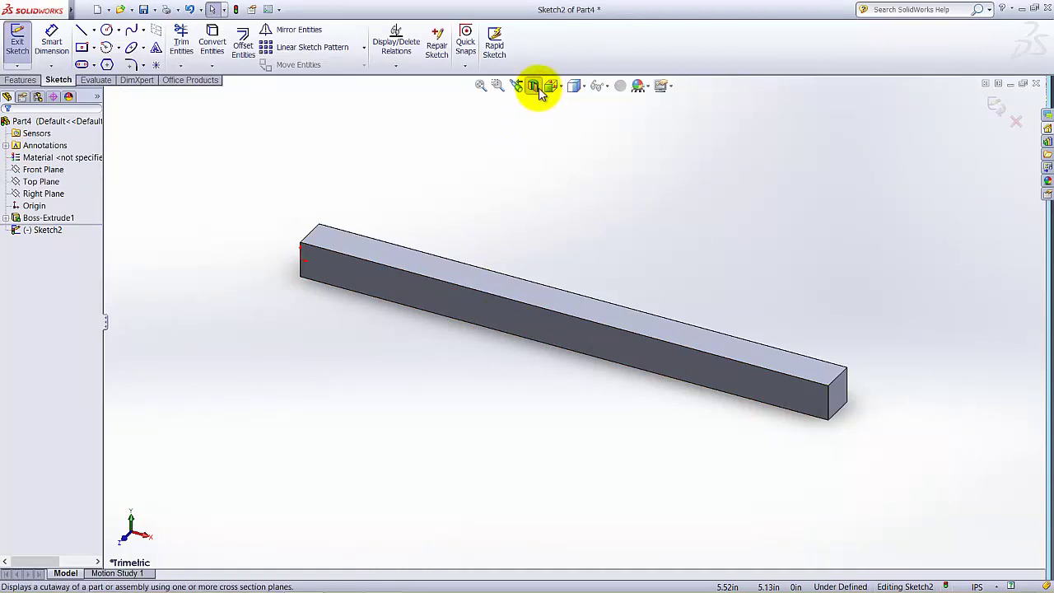
pyautogui.click(551, 89)
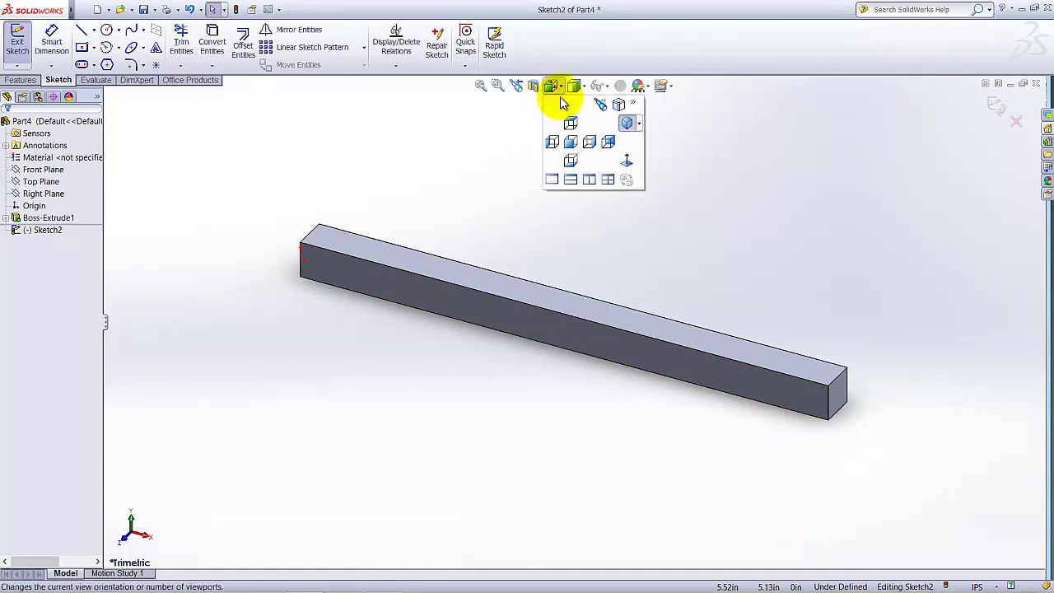
pyautogui.click(628, 162)
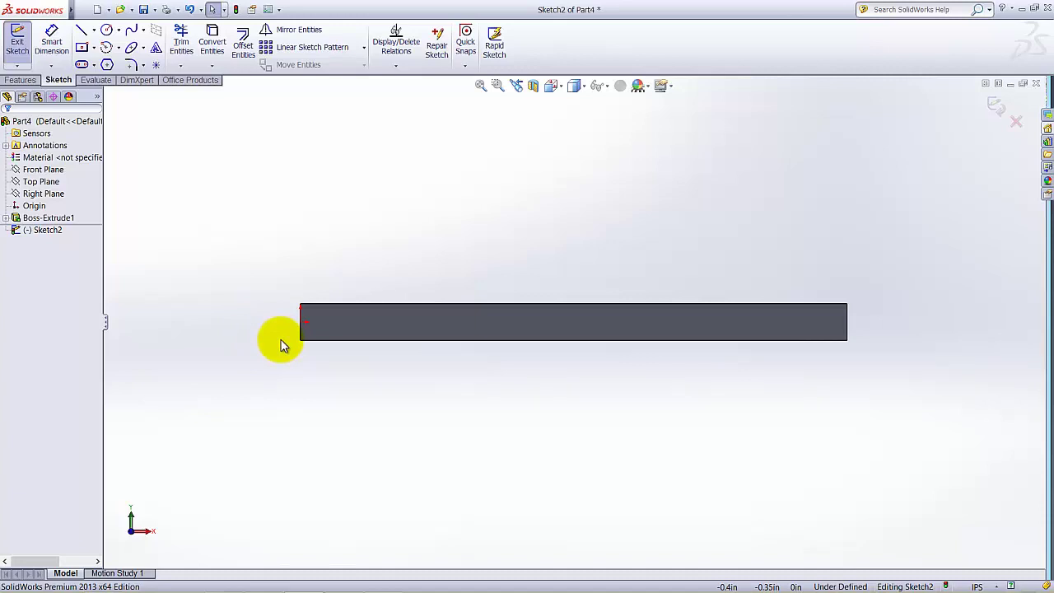
# Sketch a closed trapezoid near the bar's origin end, about 0.66 in wide along the upper edge, 0.34 in wide at its base and 0.42 in deep
pyautogui.press('z')
pyautogui.scroll(-3, 437, 322)
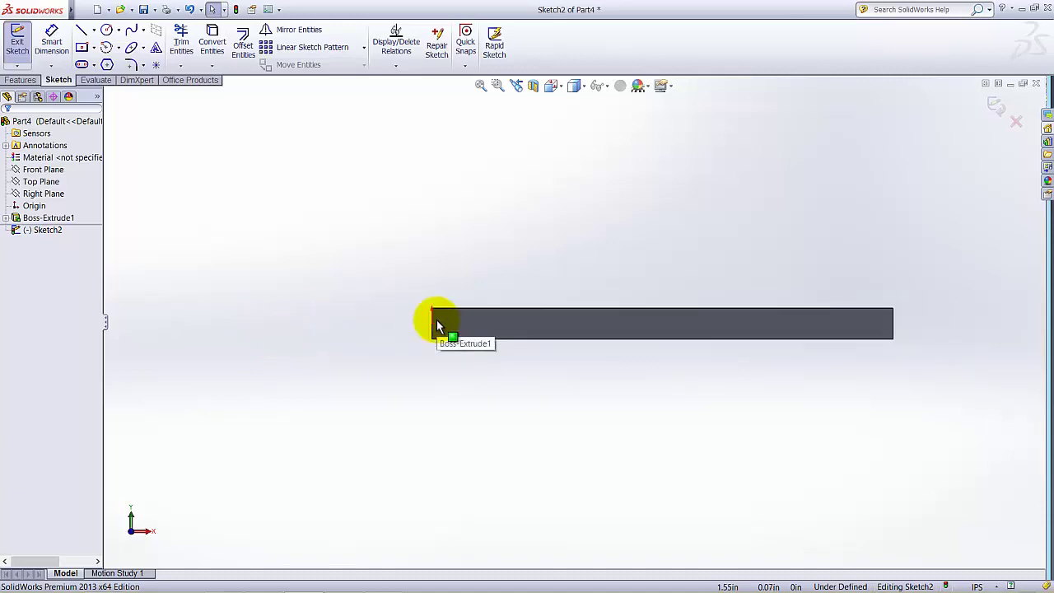
pyautogui.press('z')
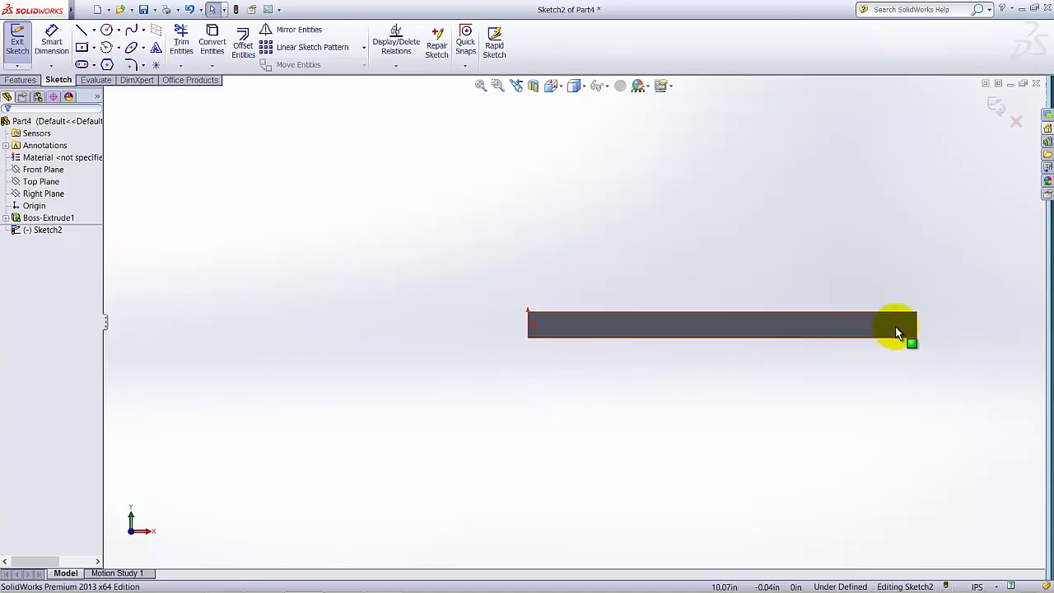
pyautogui.scroll(-3, 906, 329)
pyautogui.press('z')
pyautogui.scroll(-3, 431, 353)
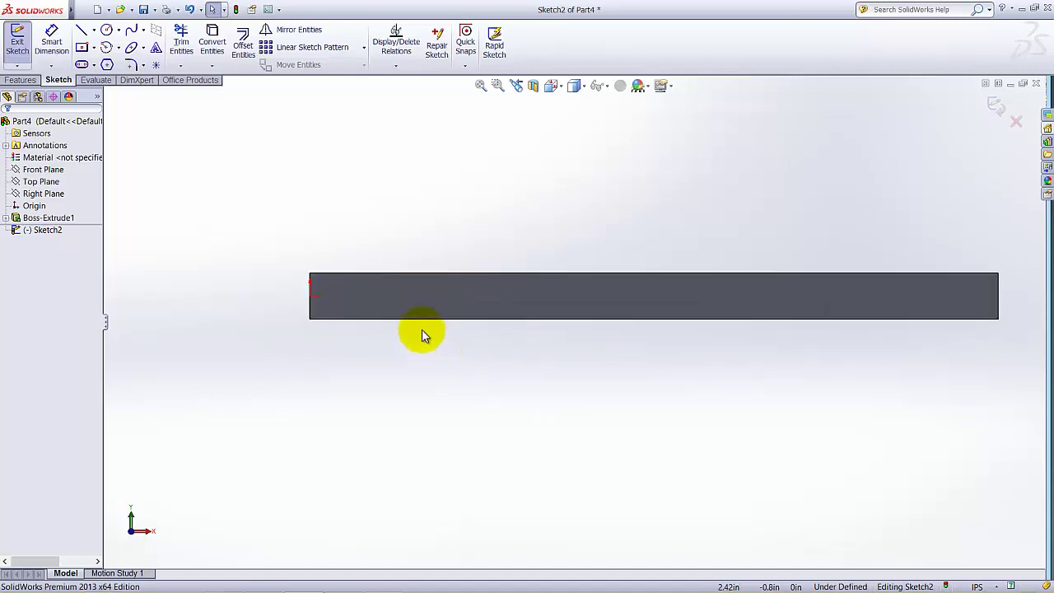
pyautogui.scroll(-5, 325, 297)
pyautogui.press('z')
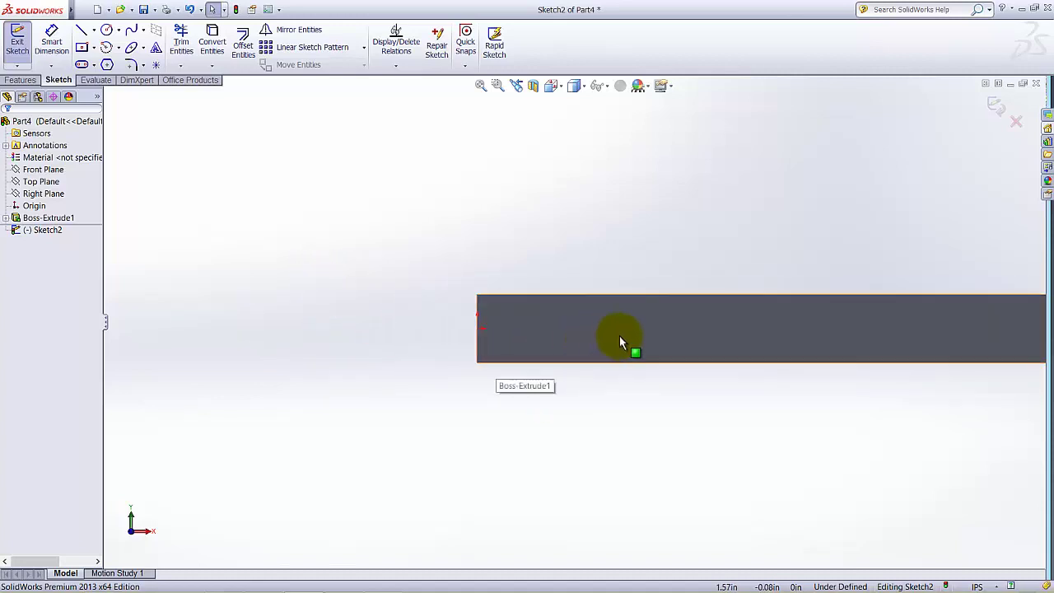
pyautogui.scroll(-3, 621, 346)
pyautogui.scroll(-2, 444, 317)
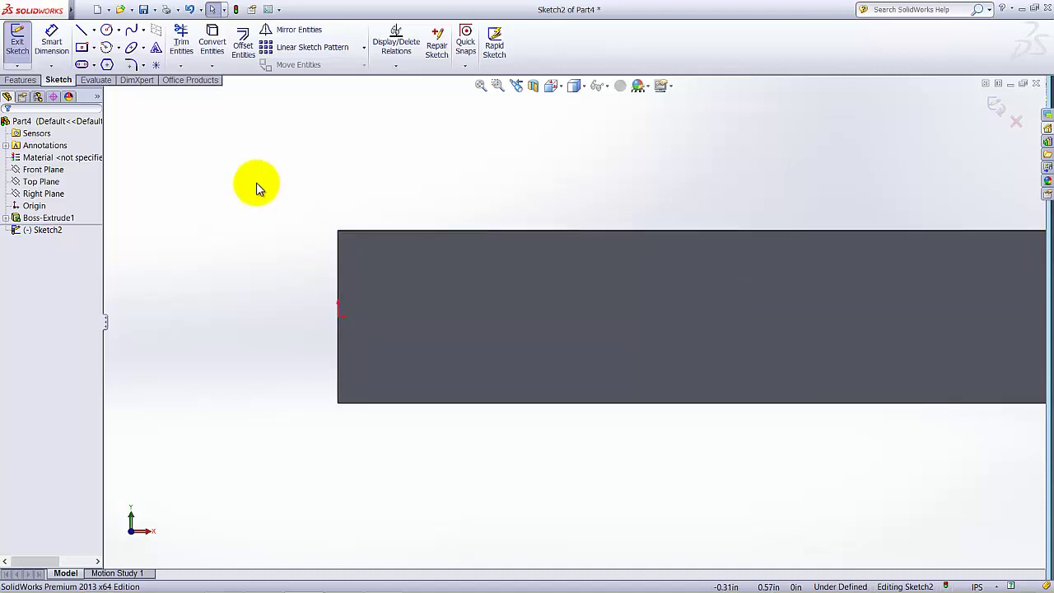
pyautogui.click(81, 33)
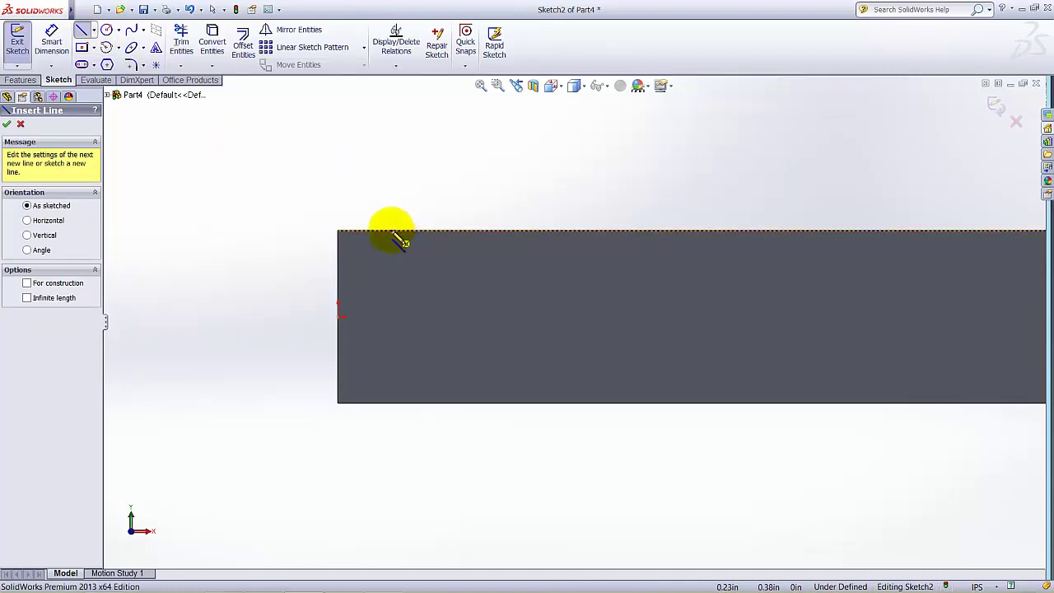
pyautogui.click(391, 230)
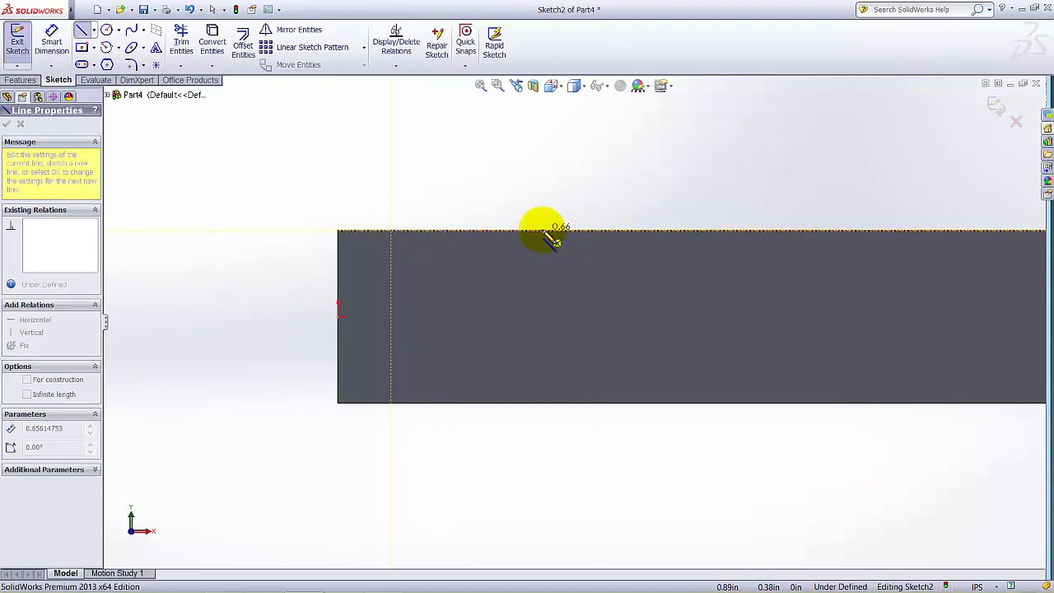
pyautogui.click(541, 230)
pyautogui.click(512, 326)
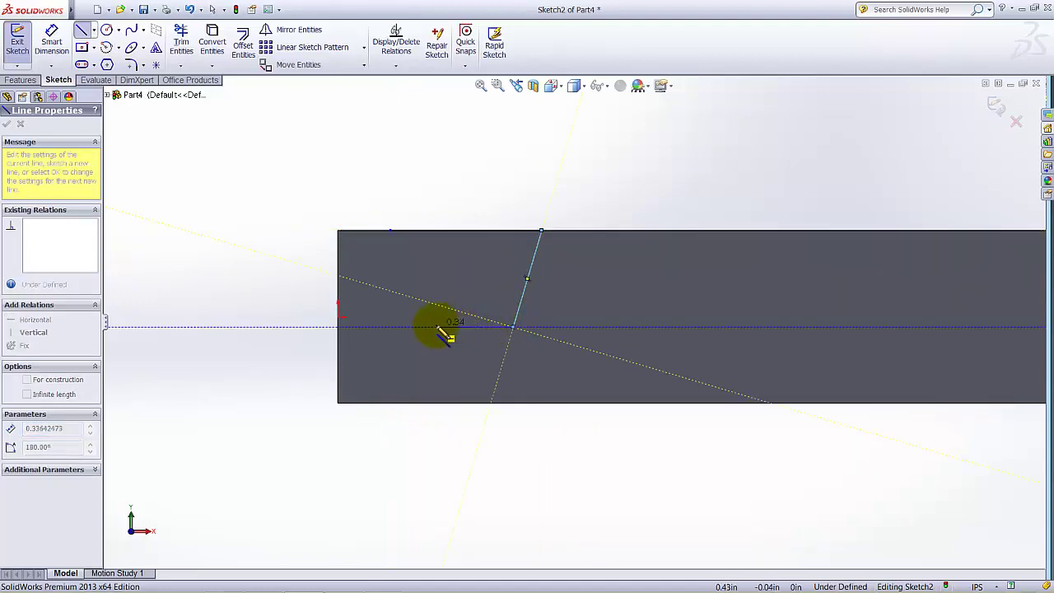
pyautogui.click(435, 327)
pyautogui.click(391, 231)
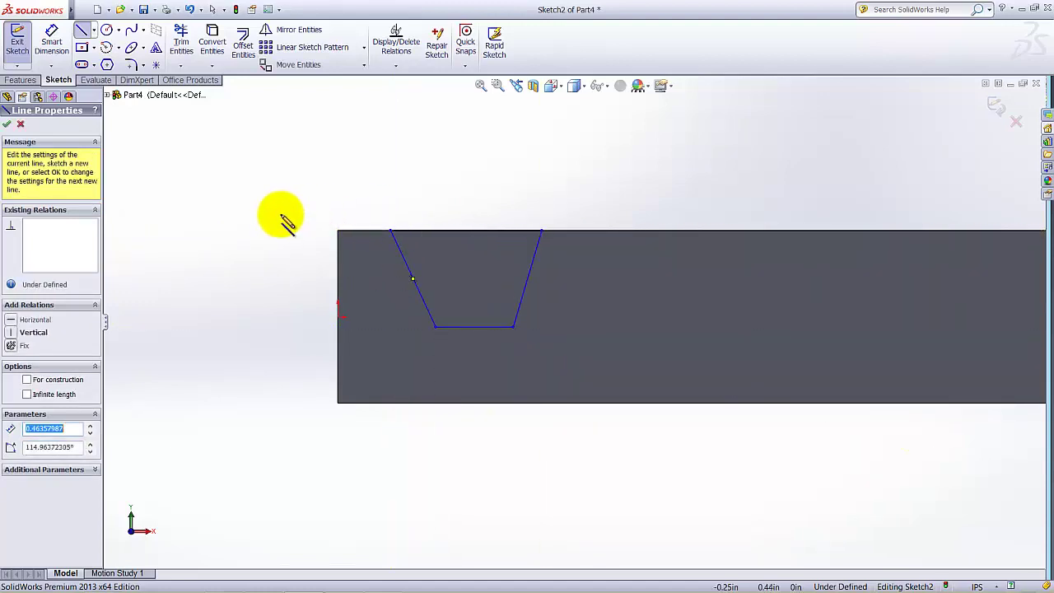
pyautogui.click(6, 124)
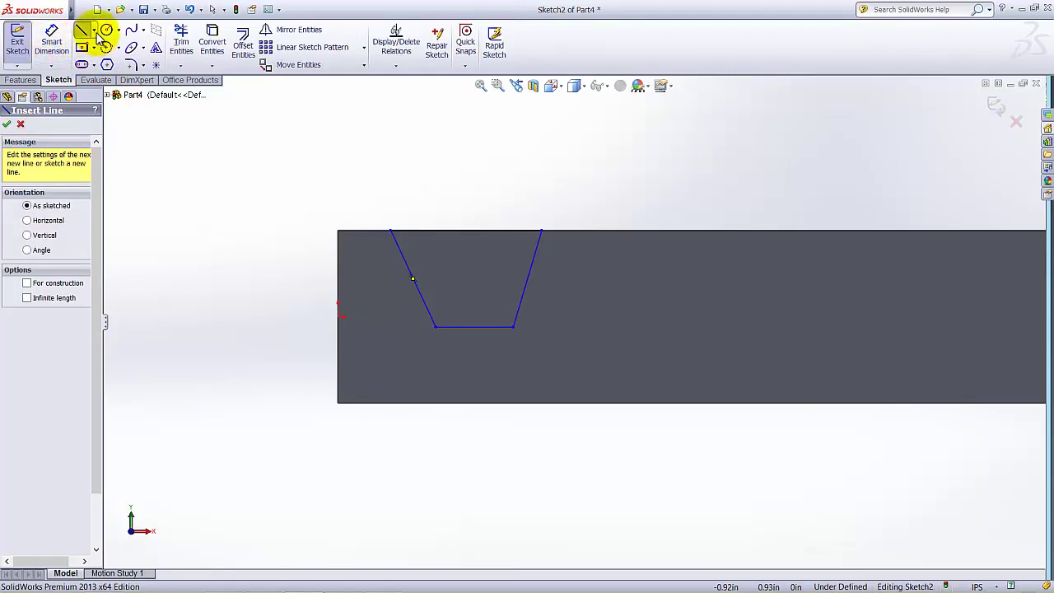
# Draw a vertical centerline about 0.42 in long from the midpoint of the trapezoid's lower line to the bar's upper edge
pyautogui.click(95, 66)
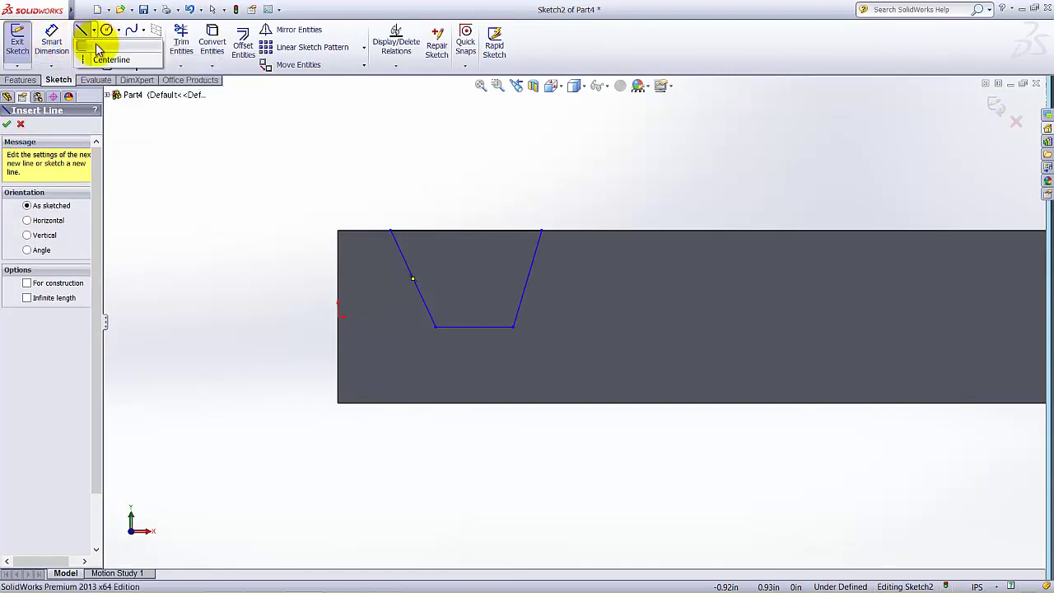
pyautogui.click(96, 51)
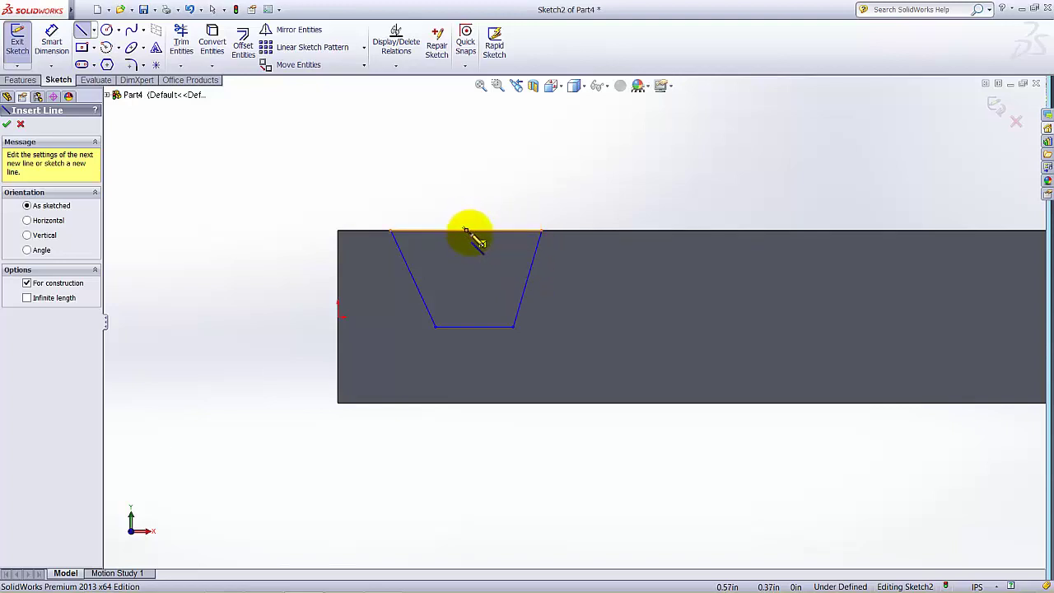
pyautogui.click(466, 230)
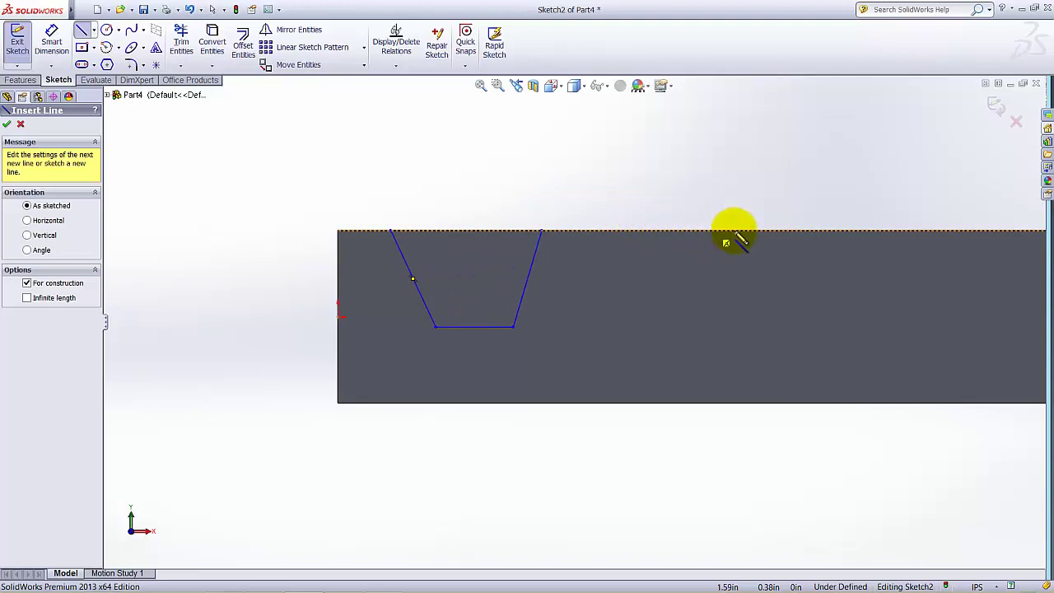
pyautogui.scroll(4, 918, 245)
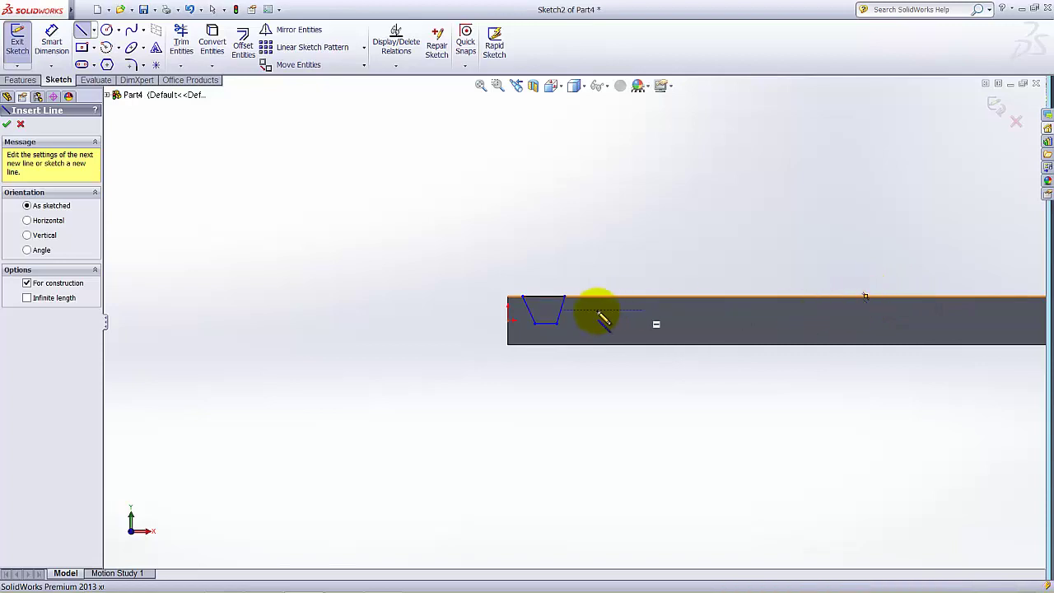
pyautogui.scroll(-5, 543, 307)
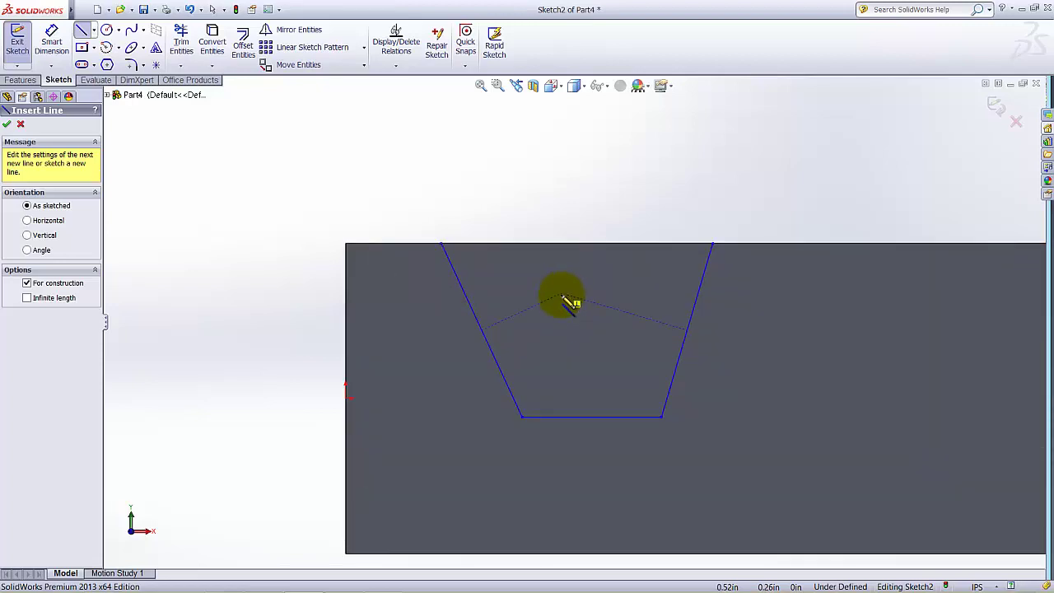
pyautogui.click(591, 417)
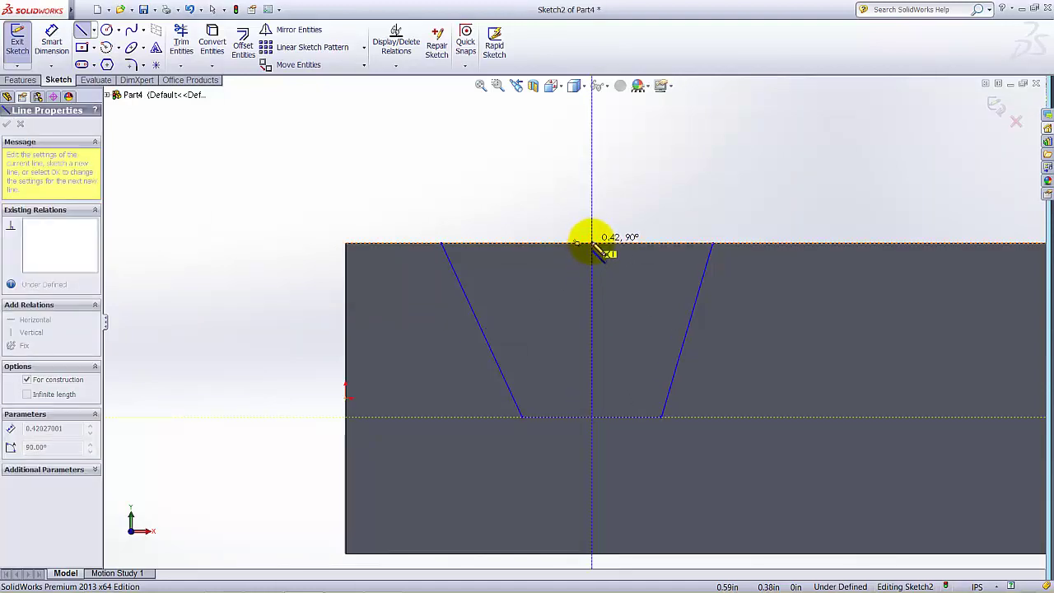
pyautogui.click(591, 243)
pyautogui.rightClick(664, 173)
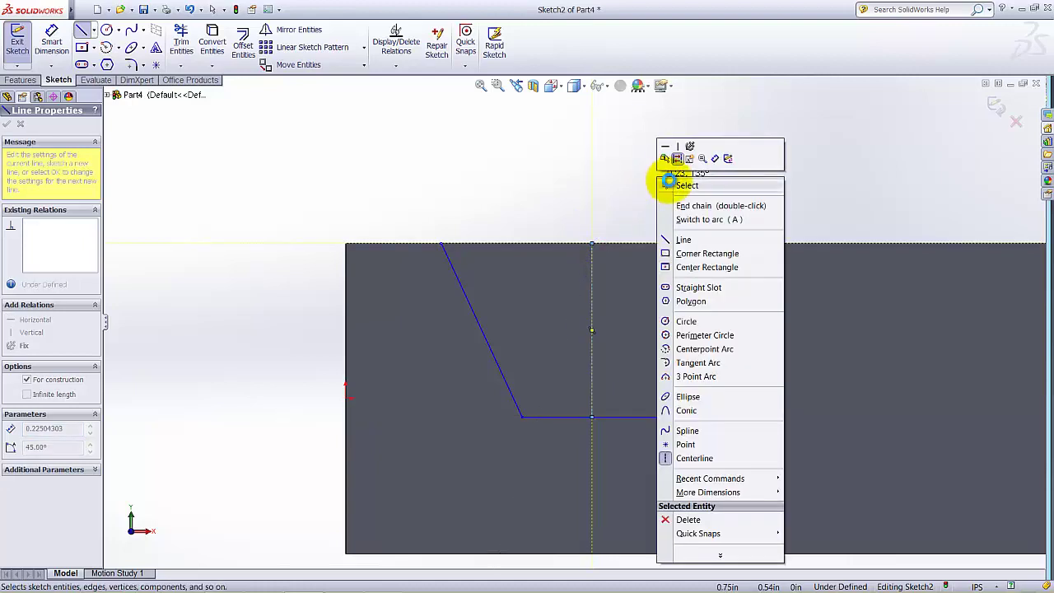
pyautogui.click(668, 175)
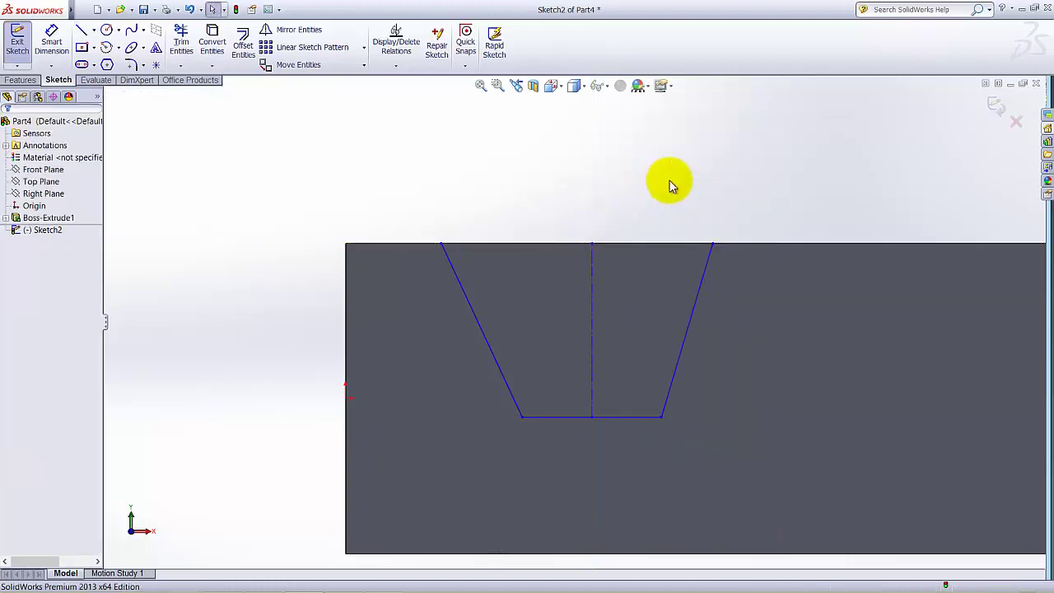
# Dimension the trapezoid's upper width between its two upper corners to 0.166 in
pyautogui.click(58, 49)
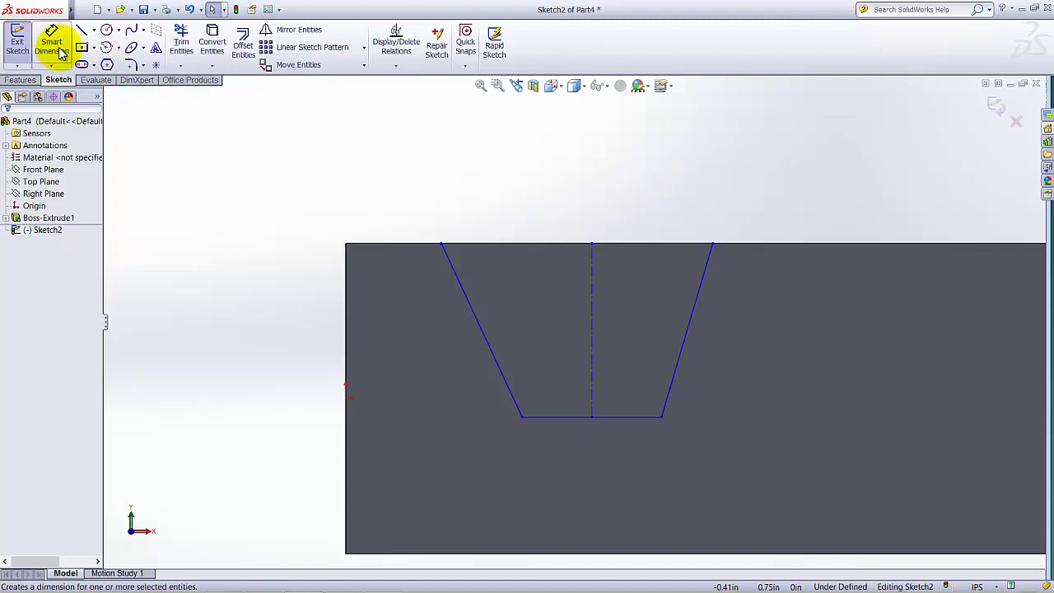
pyautogui.click(440, 243)
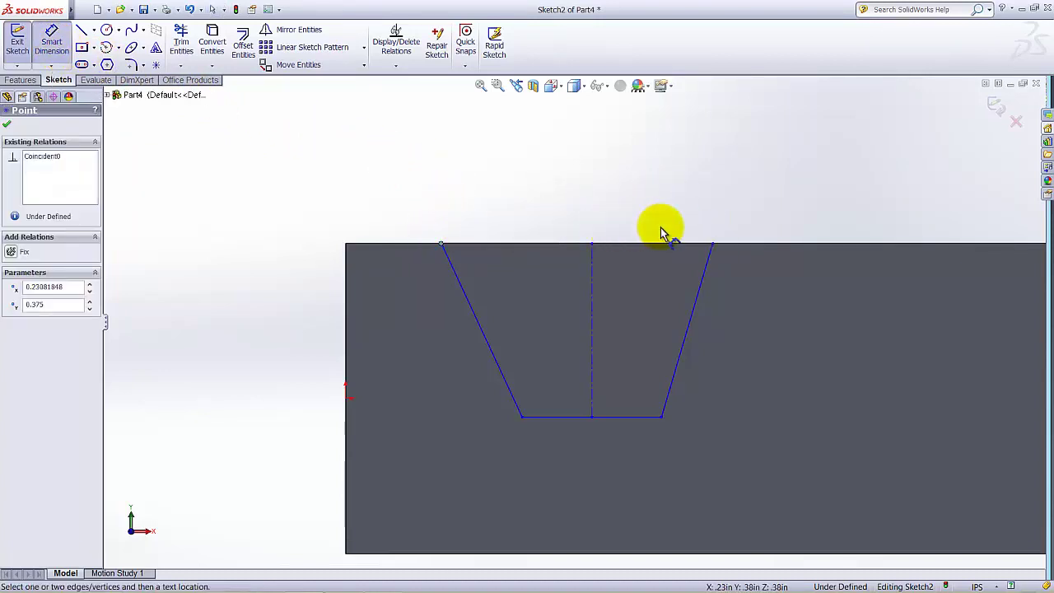
pyautogui.click(711, 244)
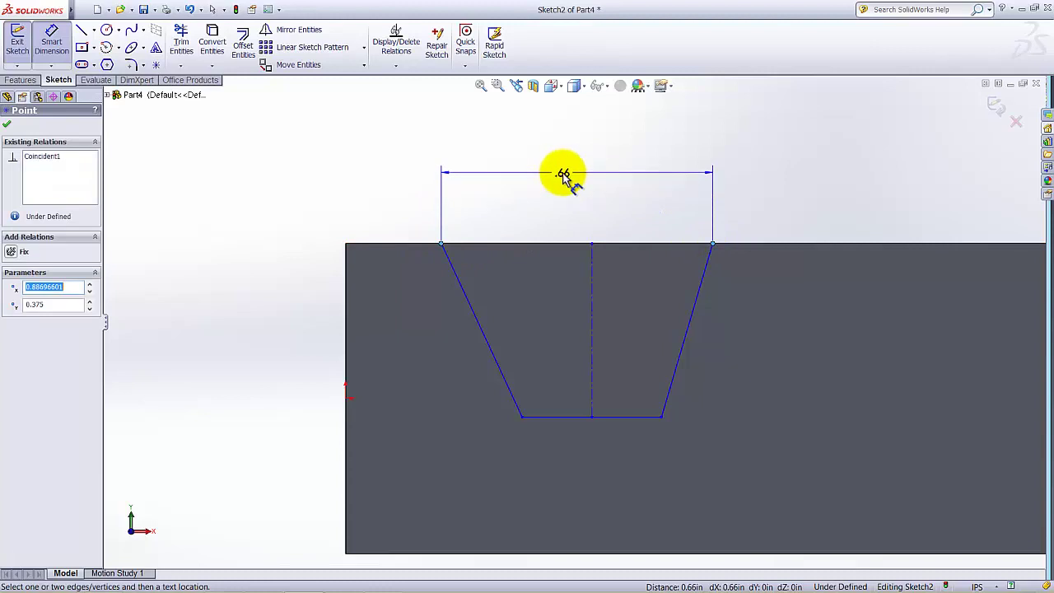
pyautogui.click(564, 175)
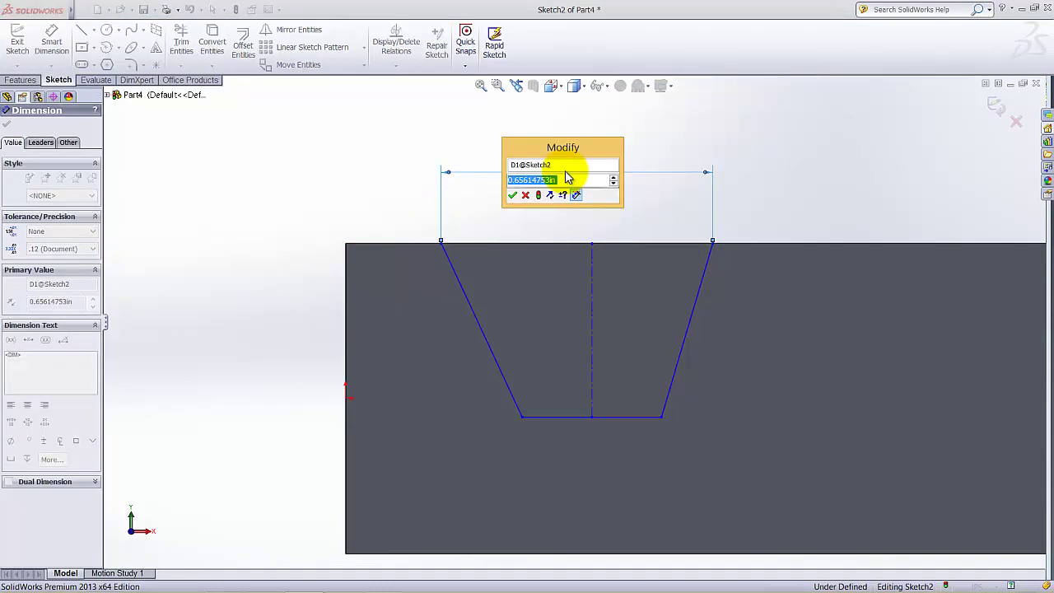
pyautogui.write('.166')
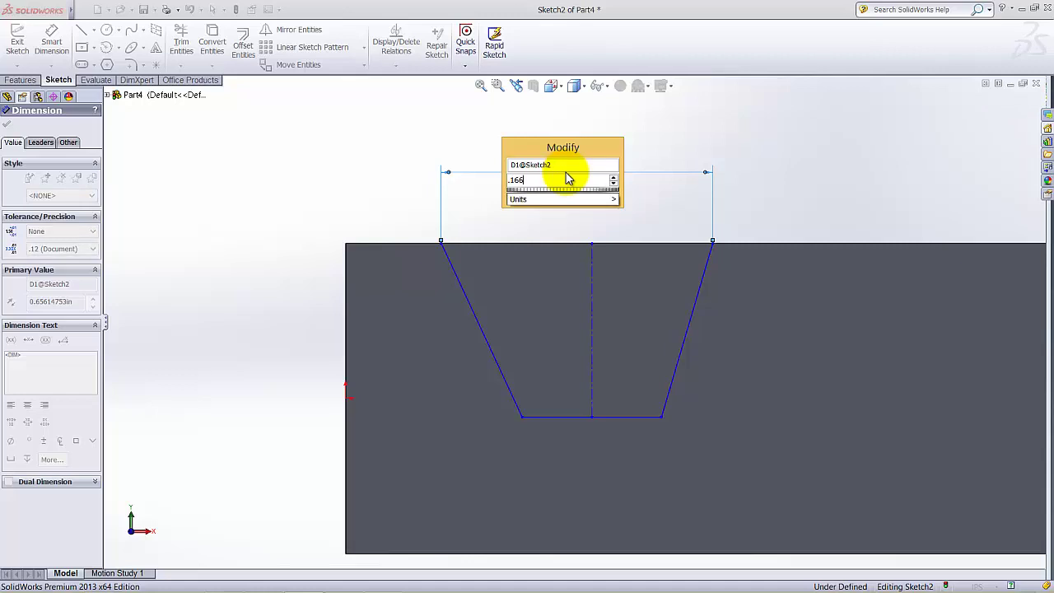
pyautogui.press('Return')
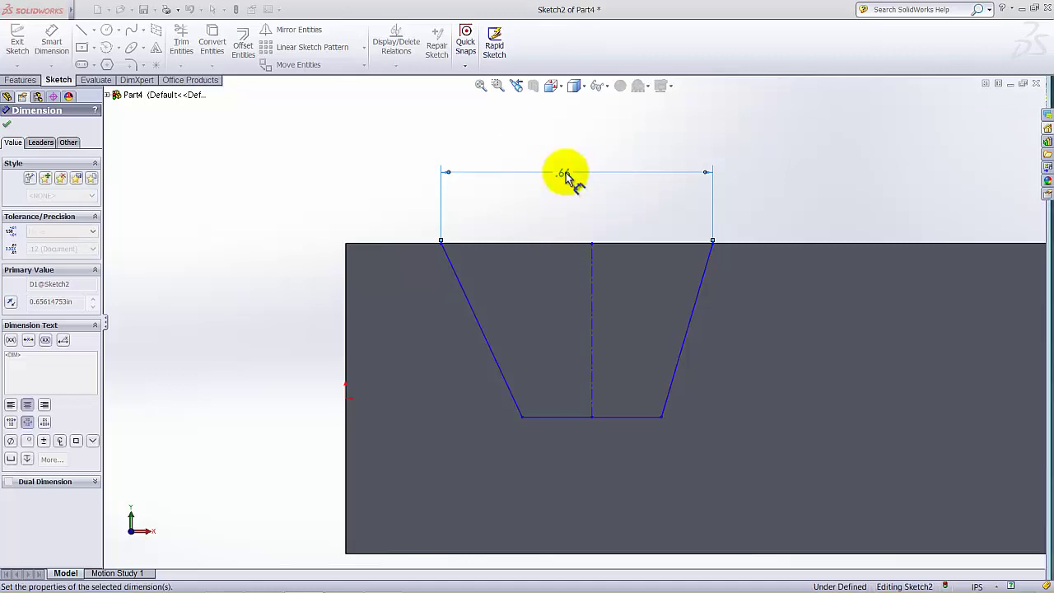
pyautogui.click(9, 127)
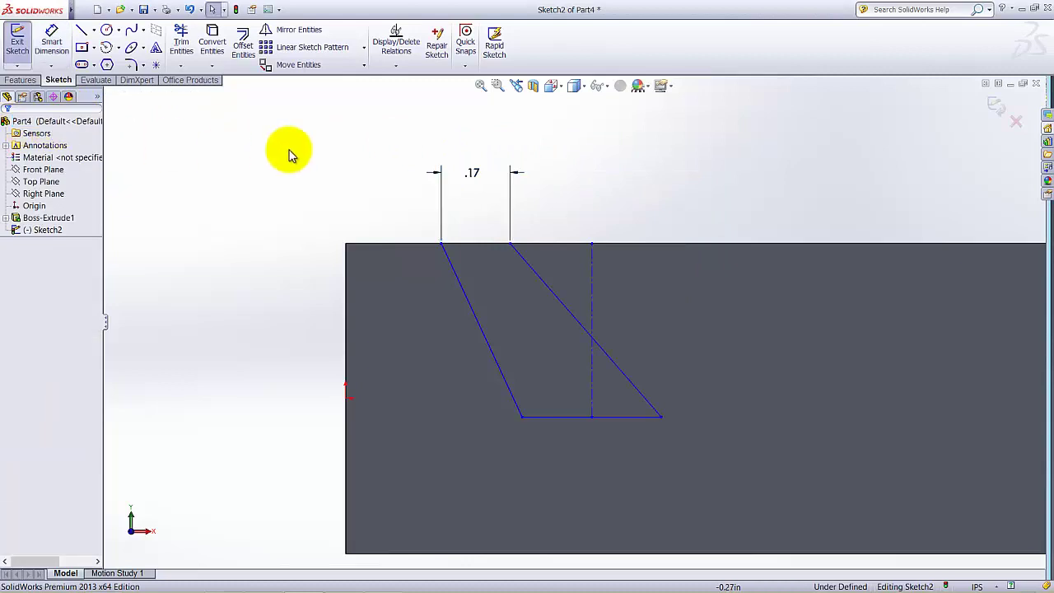
# Move the trapezoid's upper right corner along the bar's edge so the two upper corners straddle the centerline
pyautogui.click(511, 247)
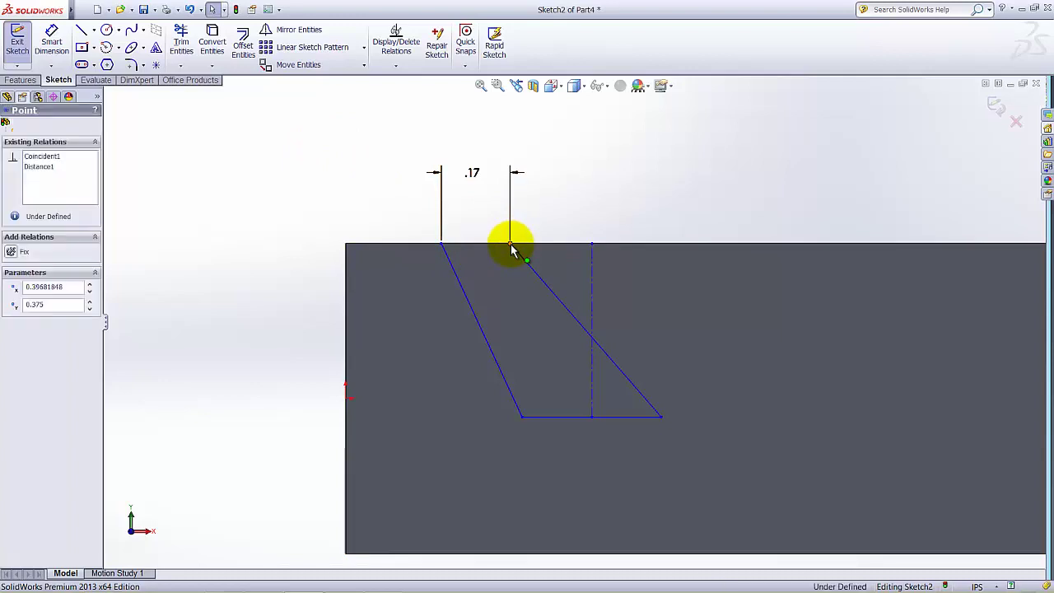
pyautogui.moveTo(513, 249); pyautogui.dragTo(615, 242)
pyautogui.click(521, 134)
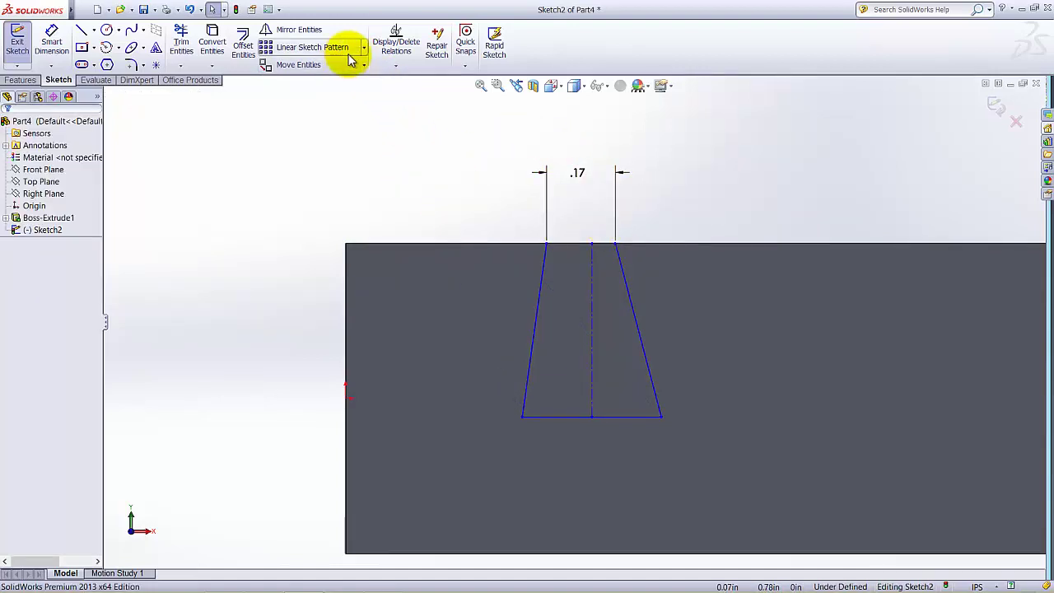
# Add a Symmetric relation between the trapezoid's two slanted sides about the vertical centerline
pyautogui.click(399, 67)
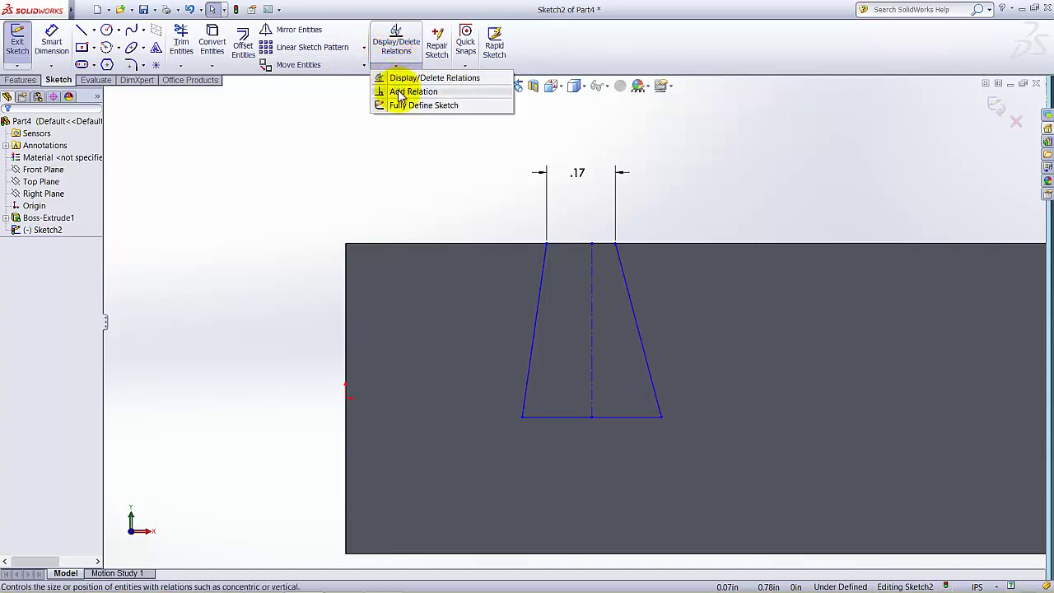
pyautogui.click(381, 89)
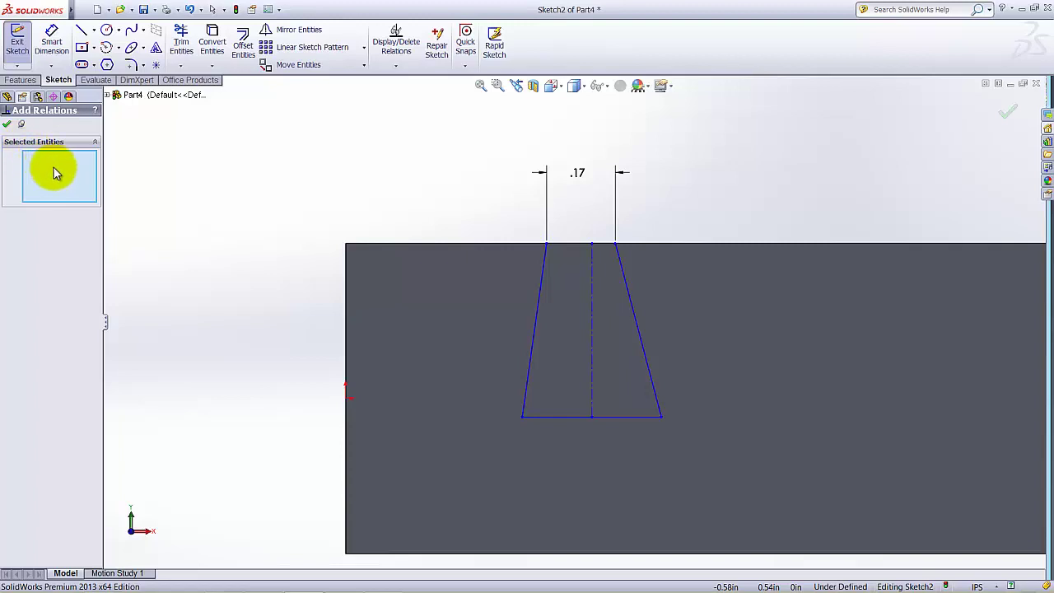
pyautogui.click(543, 299)
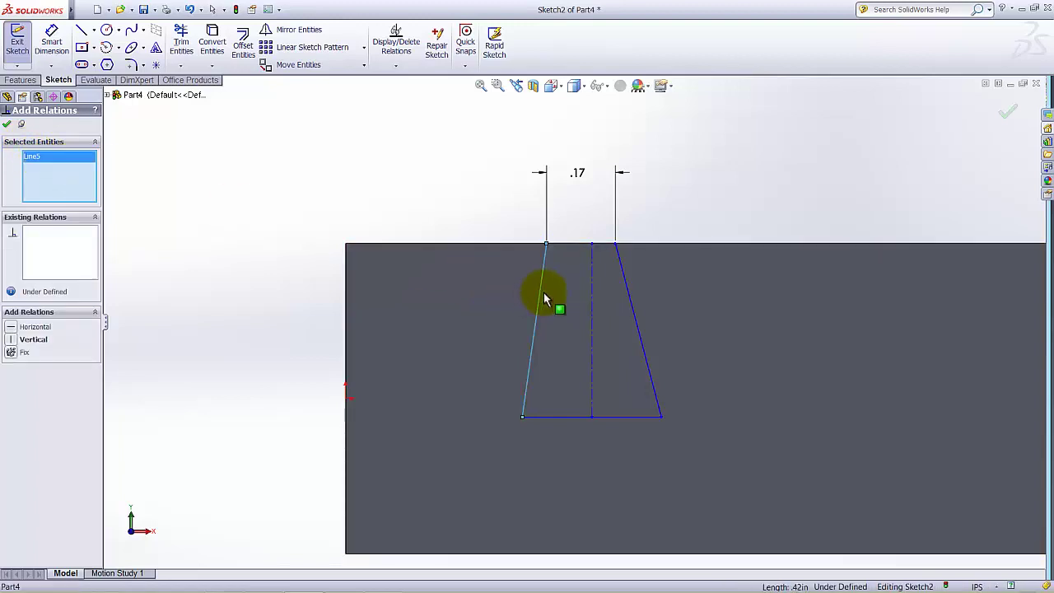
pyautogui.click(632, 293)
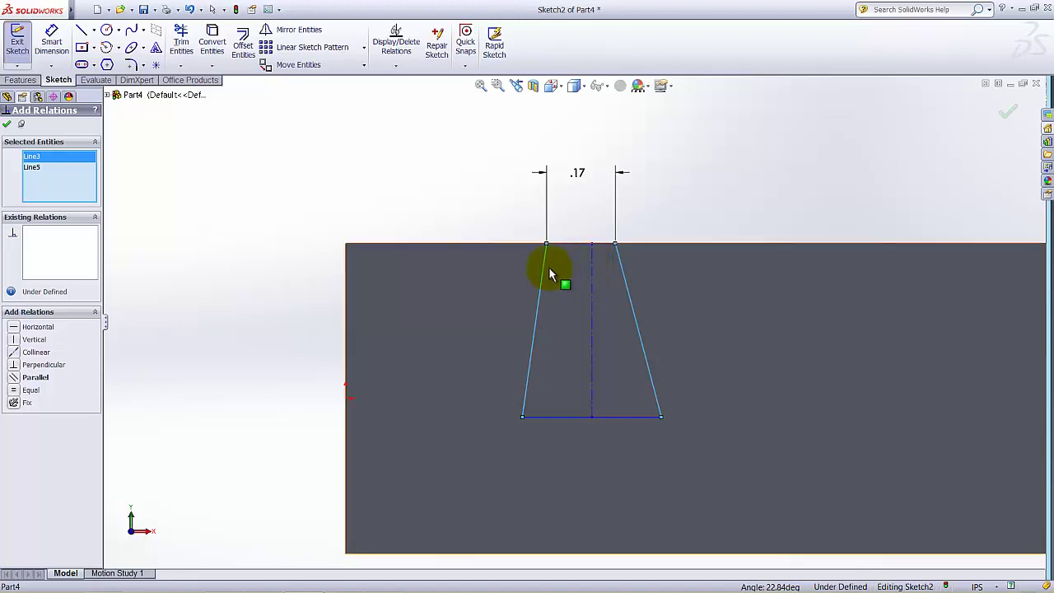
pyautogui.click(592, 265)
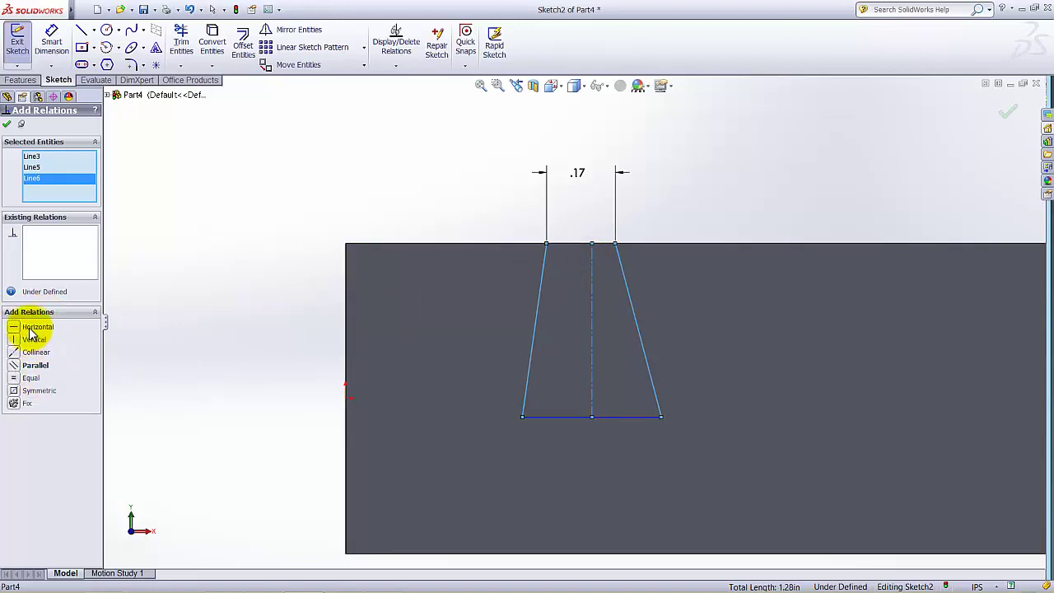
pyautogui.click(14, 391)
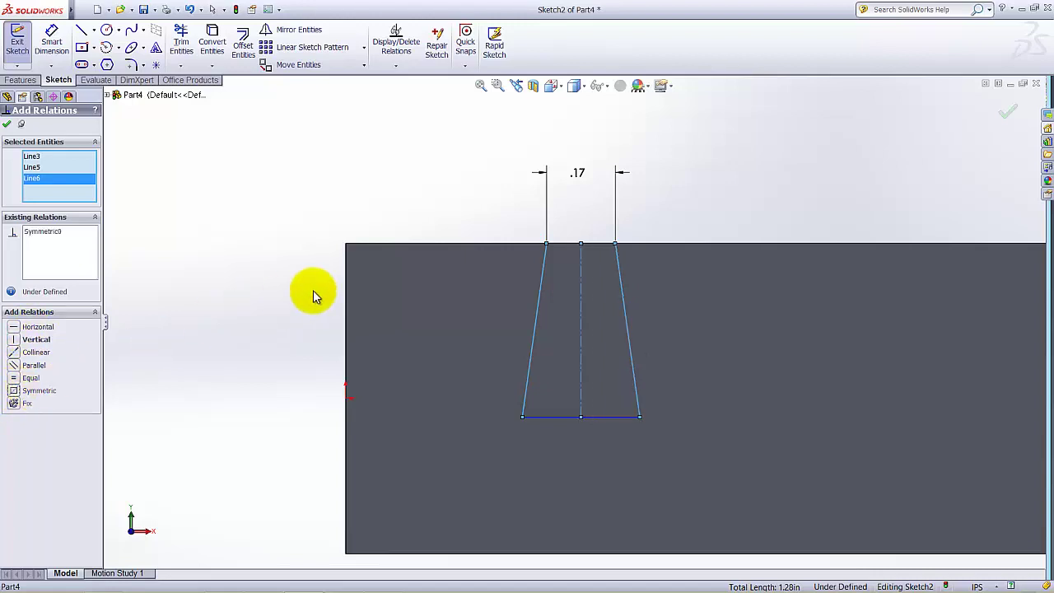
pyautogui.click(7, 124)
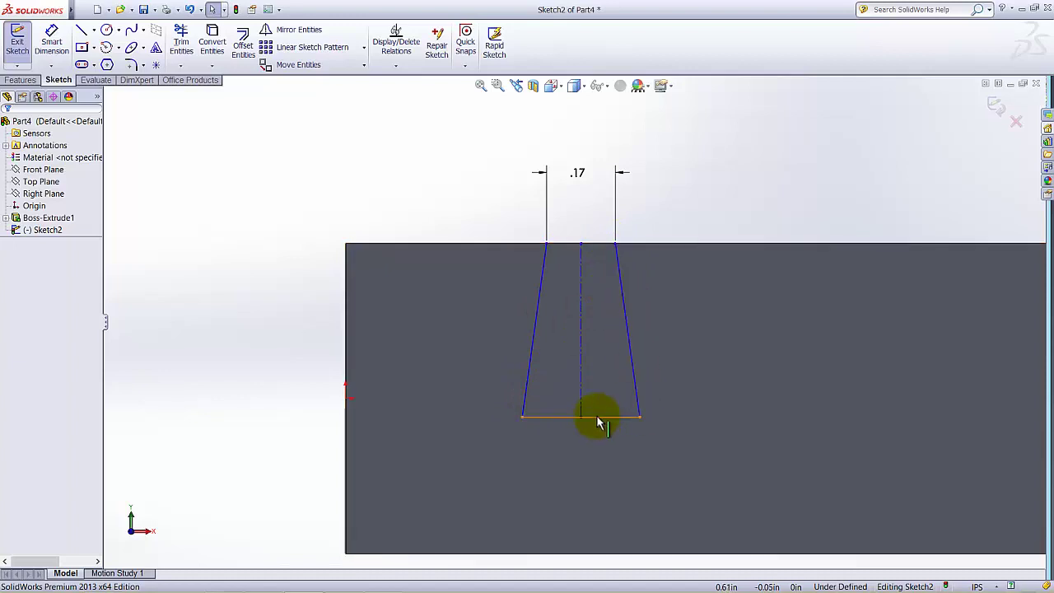
# Dimension the trapezoid's short lower line to 0.02 in
pyautogui.click(51, 41)
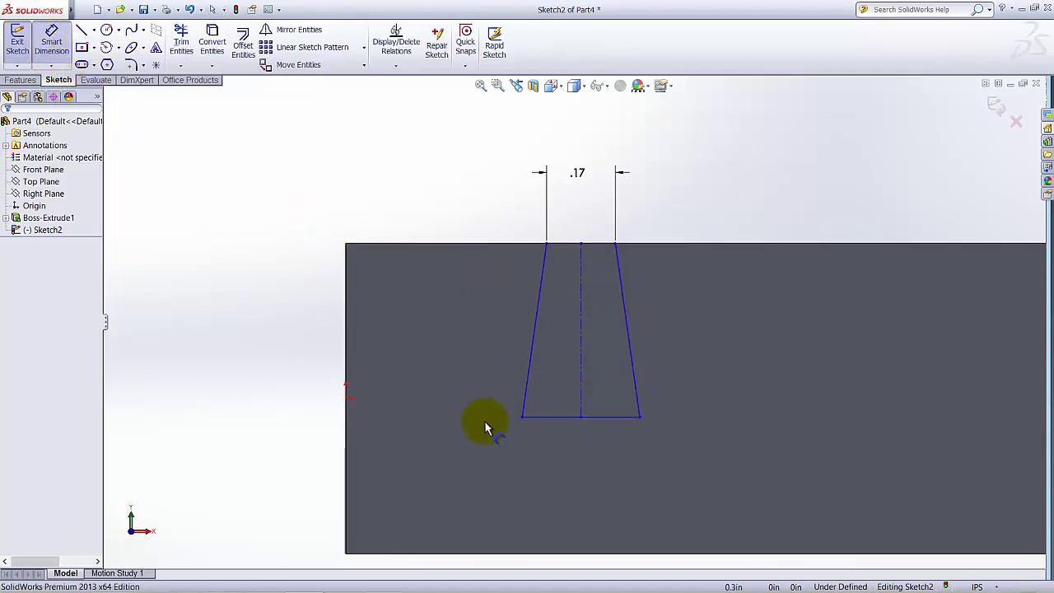
pyautogui.click(567, 419)
pyautogui.click(578, 448)
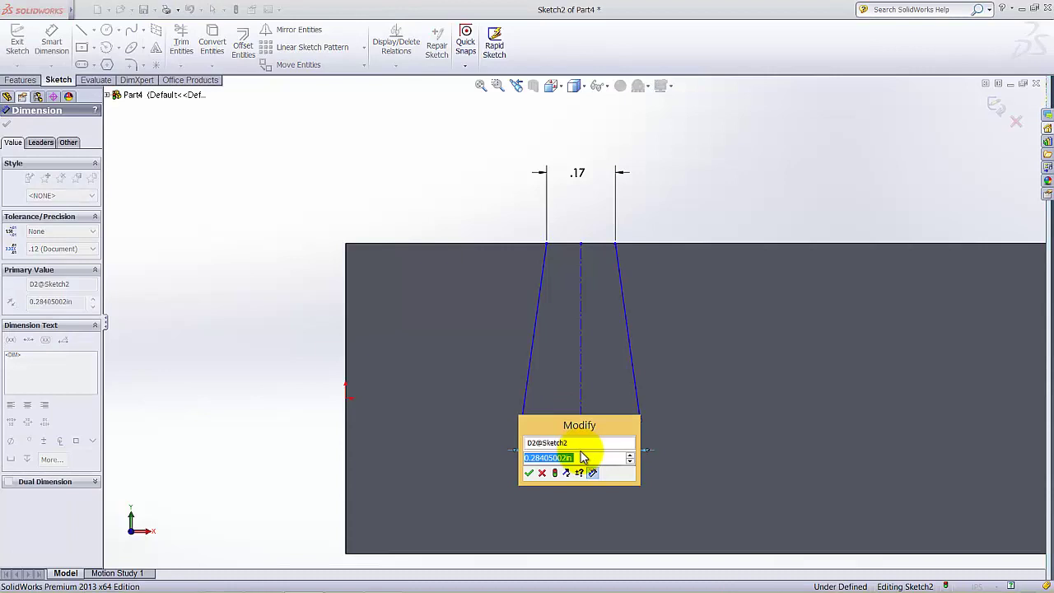
pyautogui.write('0.02')
pyautogui.press('Return')
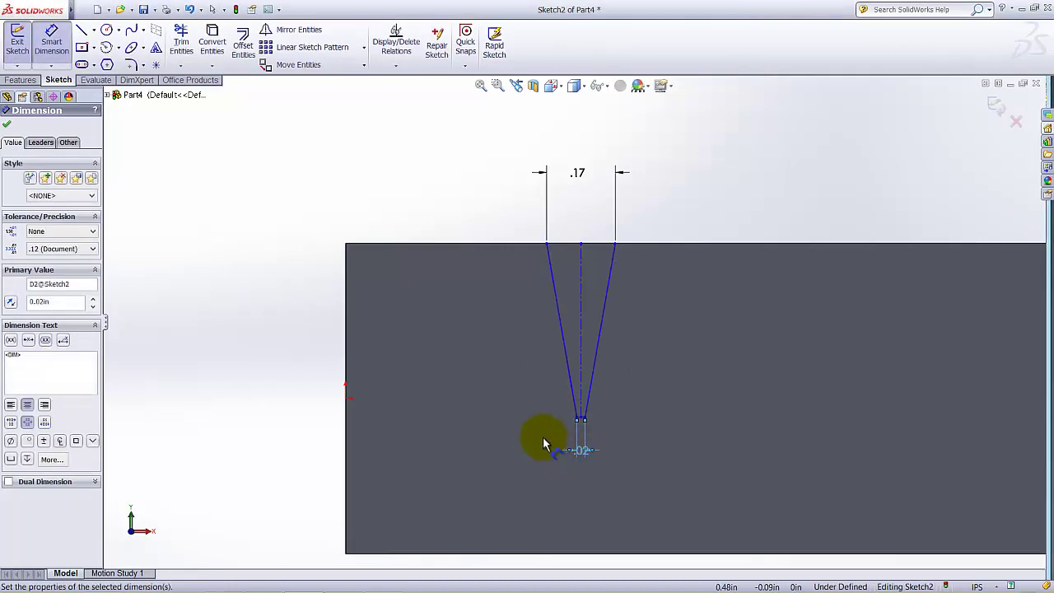
# Dimension the trapezoid's depth between its upper and lower lines to 0.160 in
pyautogui.click(556, 247)
pyautogui.click(581, 420)
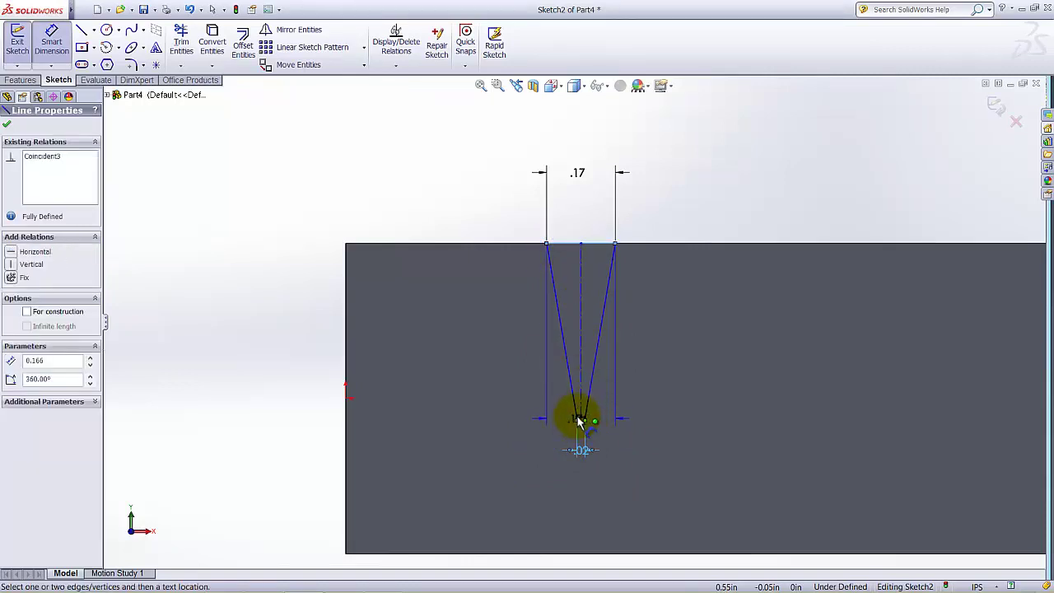
pyautogui.click(219, 341)
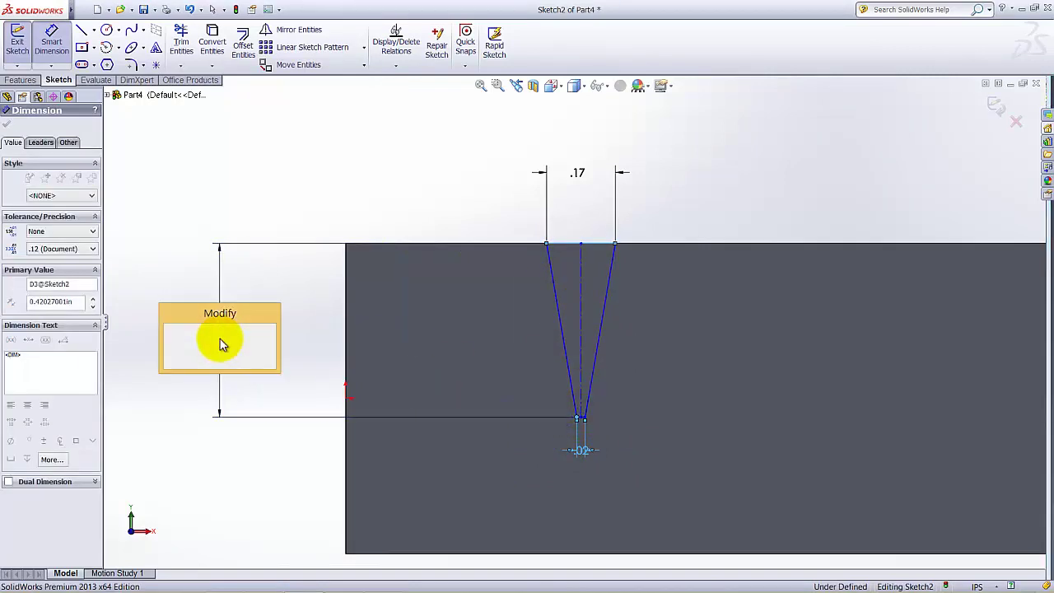
pyautogui.write('.160')
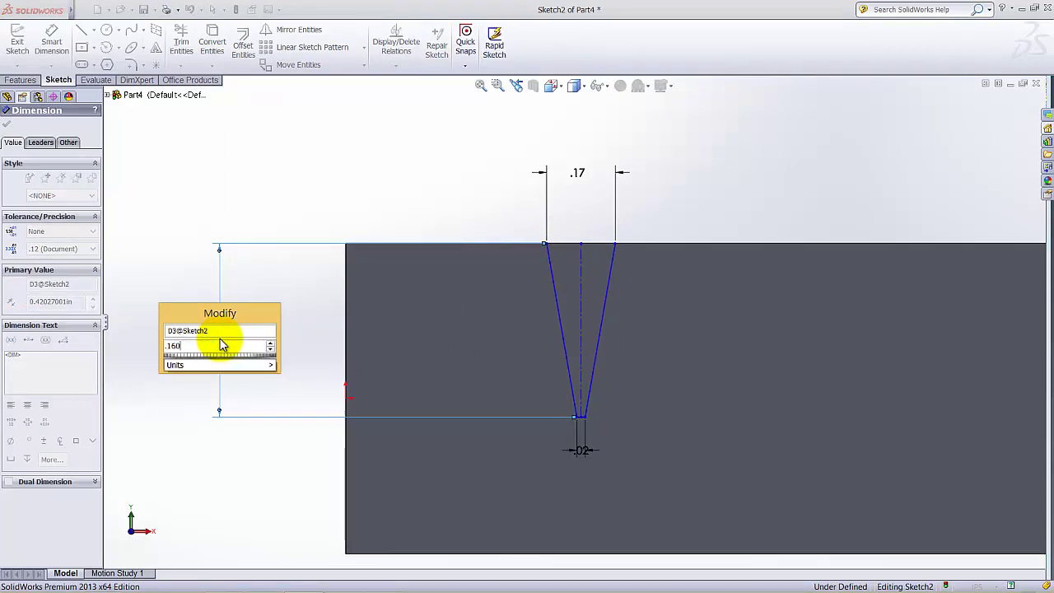
pyautogui.press('Return')
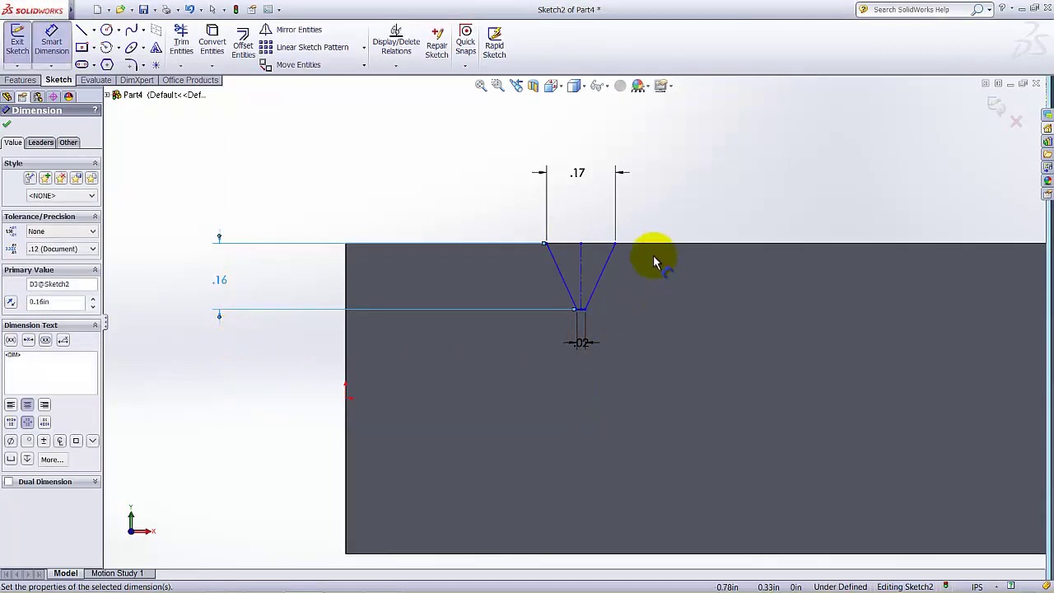
# Dimension the distance from the bar's end edge at the origin to the trapezoid's nearest upper corner to 0.03 in
pyautogui.scroll(-1, 653, 260)
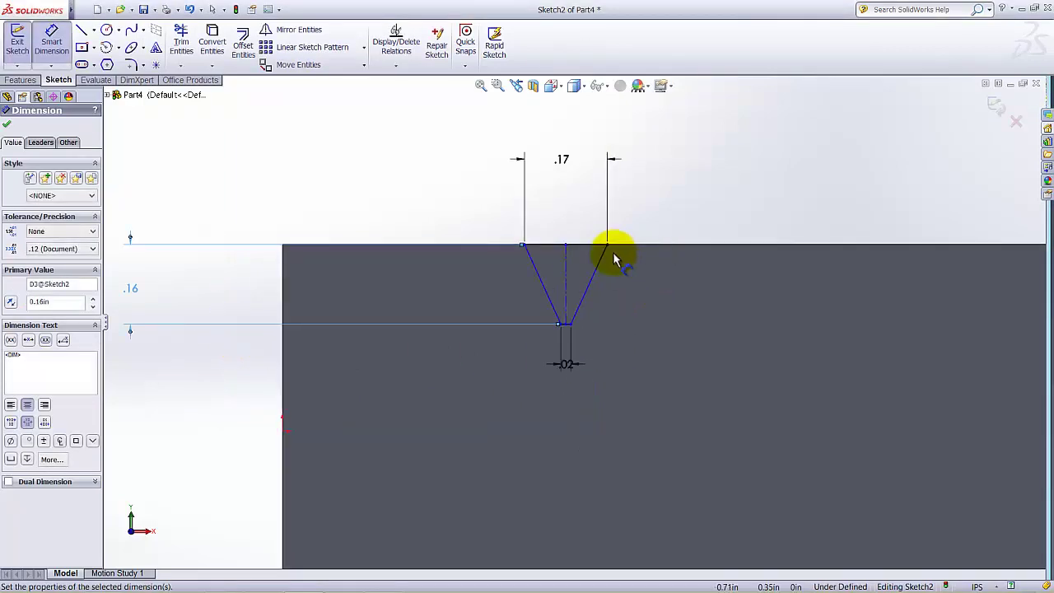
pyautogui.click(523, 245)
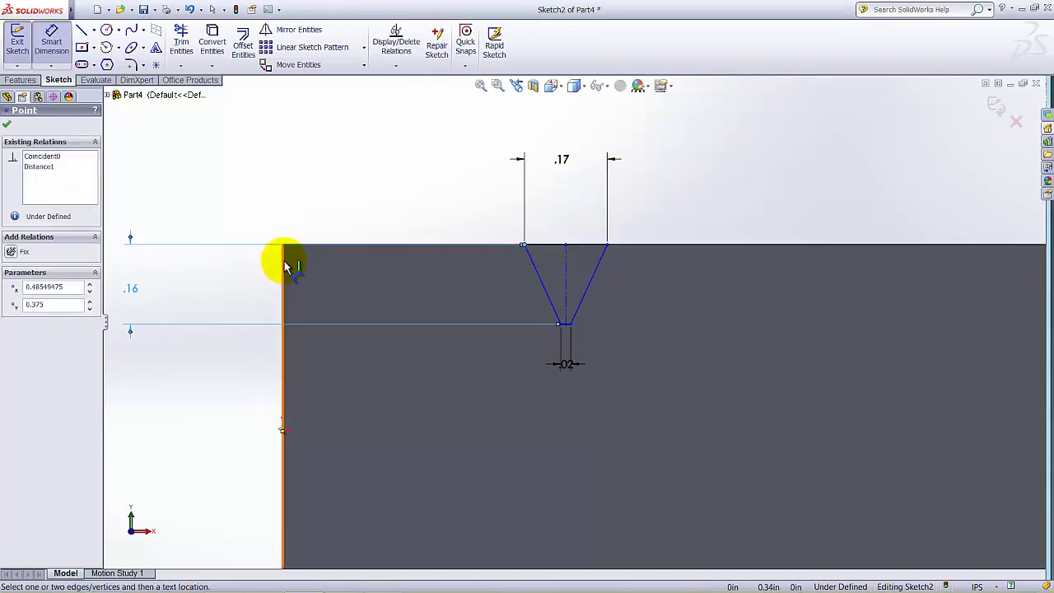
pyautogui.click(284, 265)
pyautogui.click(372, 166)
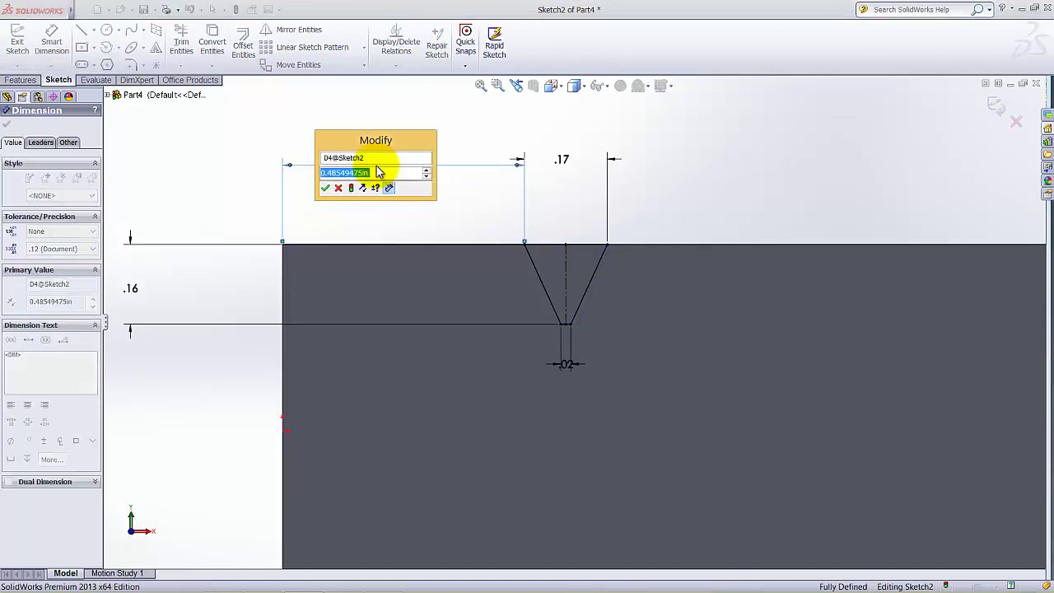
pyautogui.write('0.03')
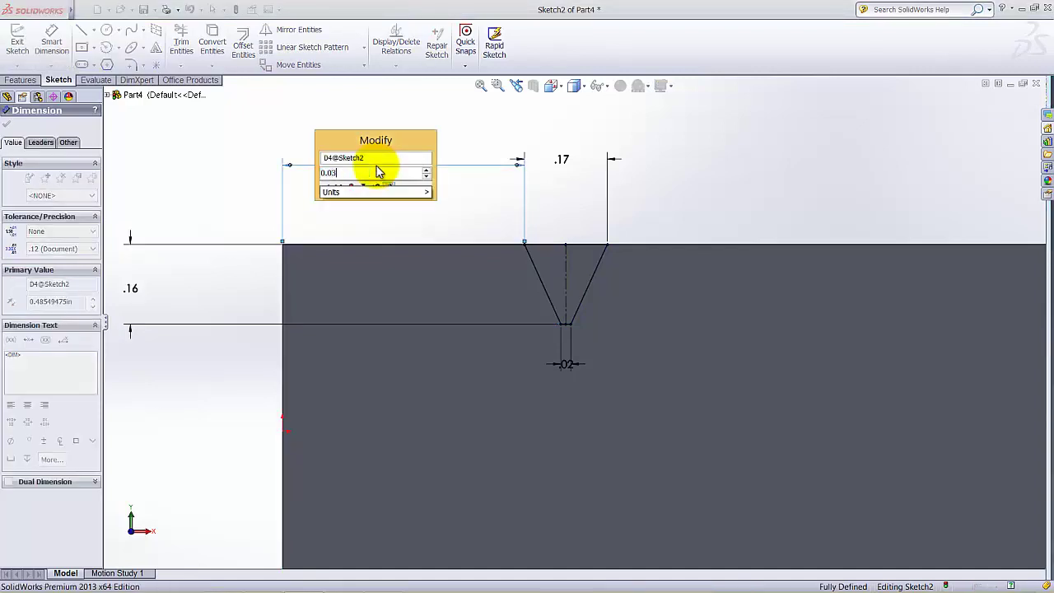
pyautogui.press('Return')
pyautogui.click(7, 123)
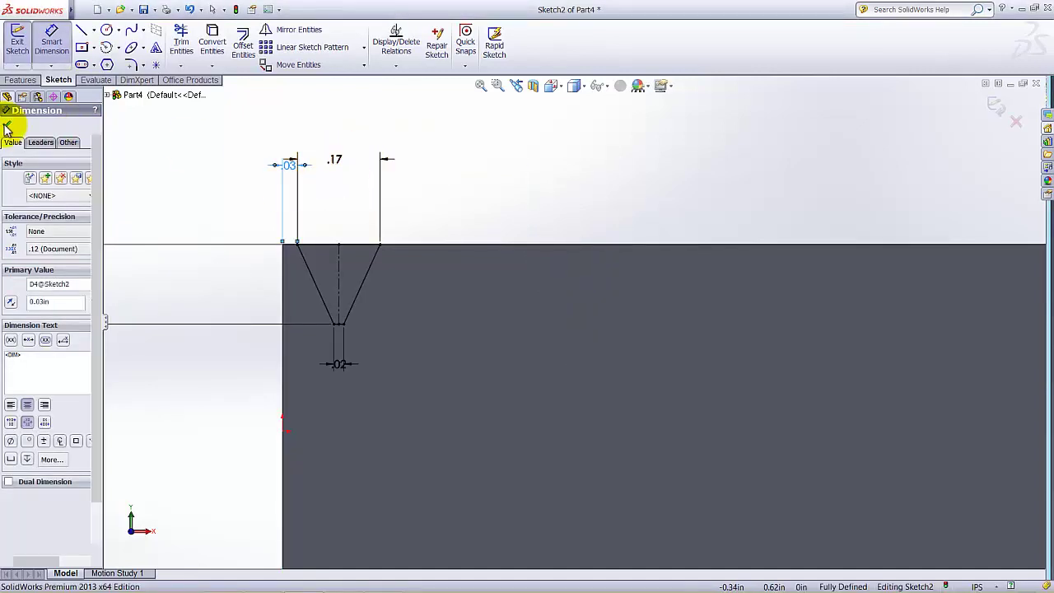
# Exit the finished trapezoid sketch and show the whole bar in isometric view
pyautogui.press('z')
pyautogui.press('z')
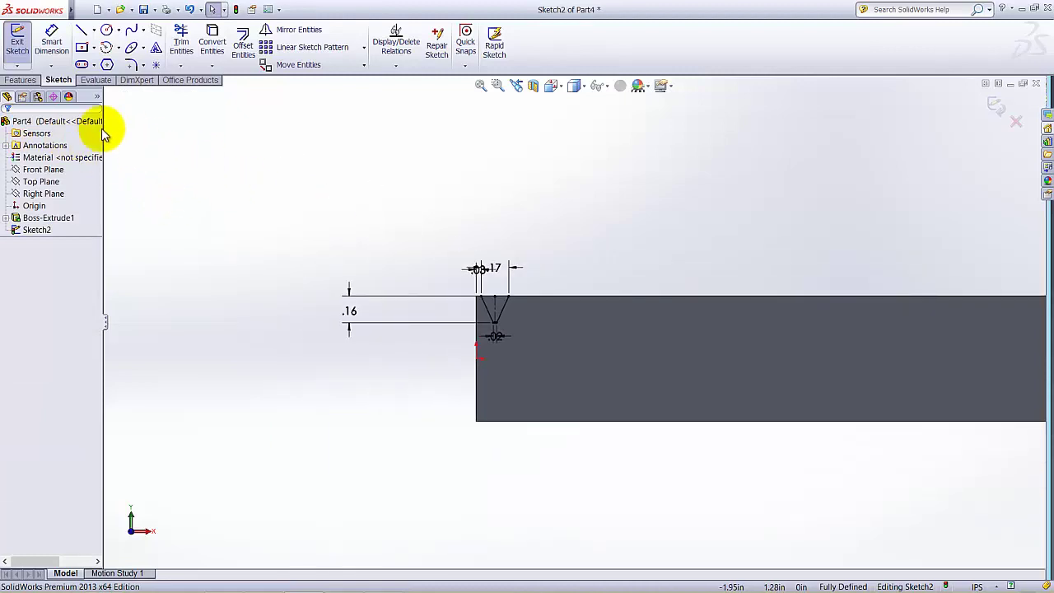
pyautogui.click(19, 37)
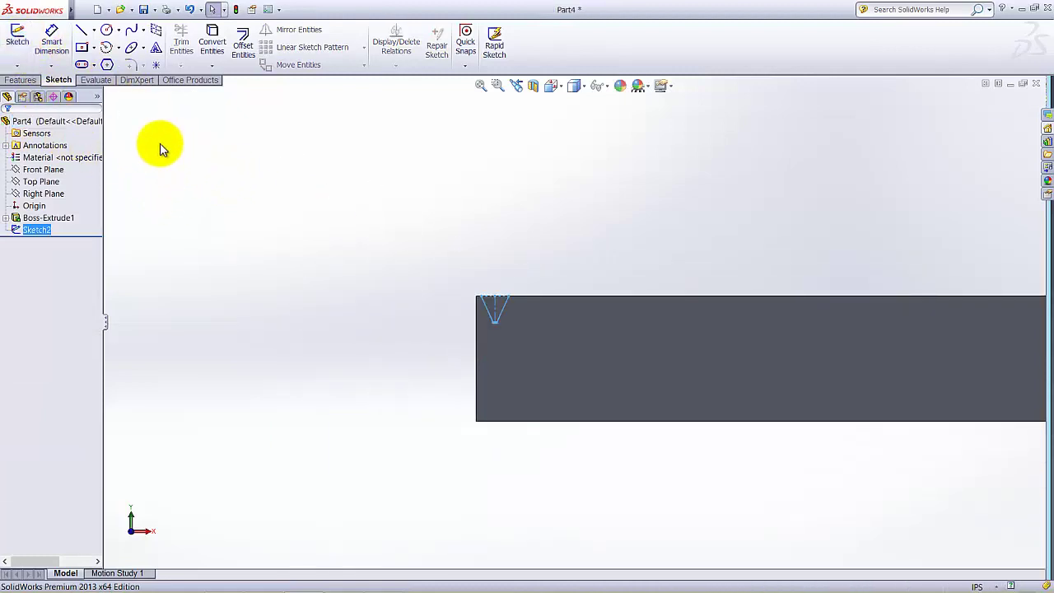
pyautogui.click(551, 88)
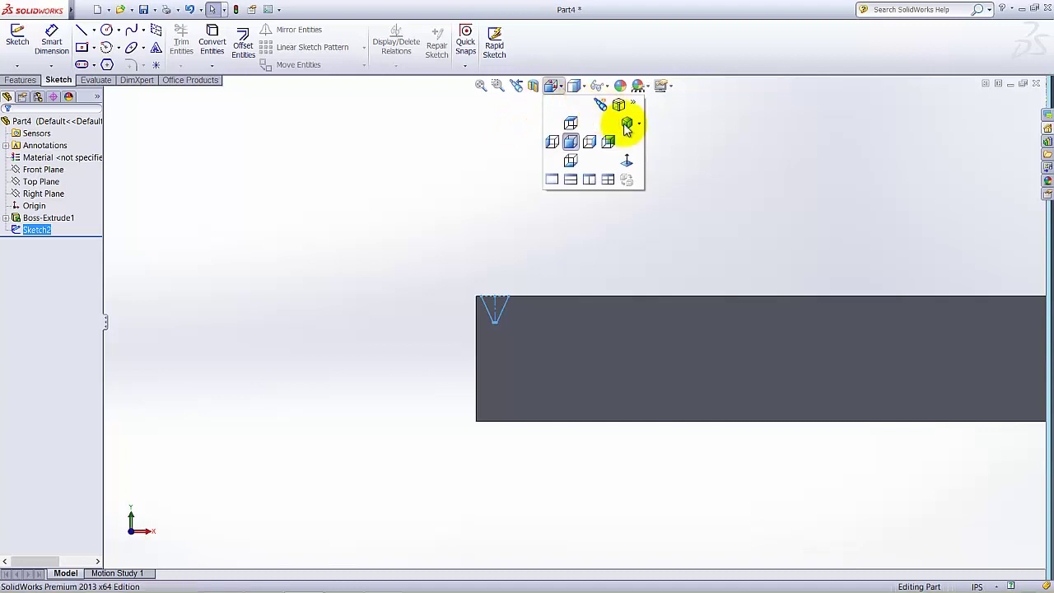
pyautogui.click(628, 123)
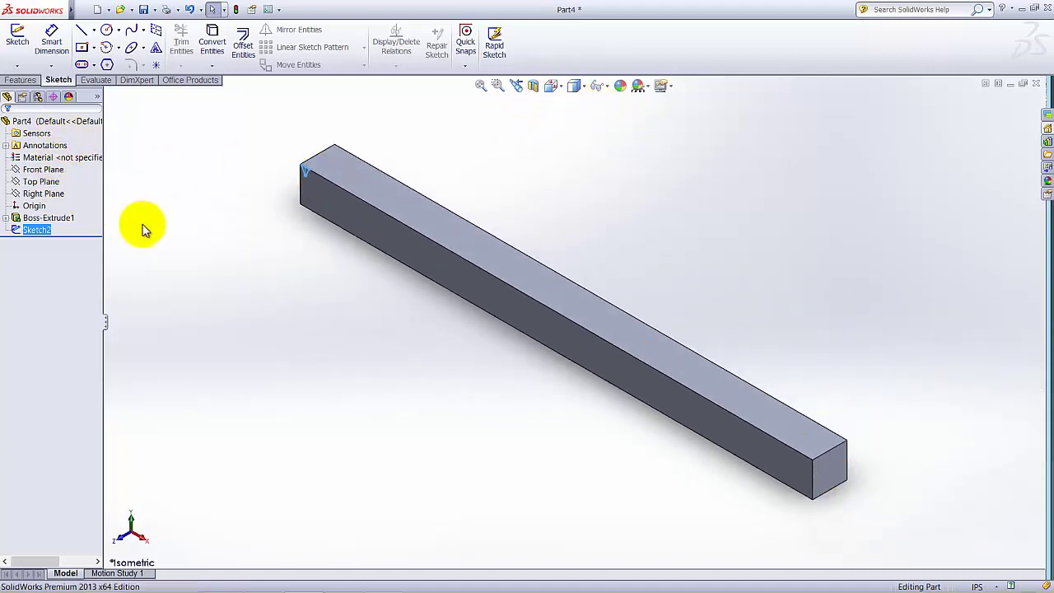
pyautogui.click(149, 228)
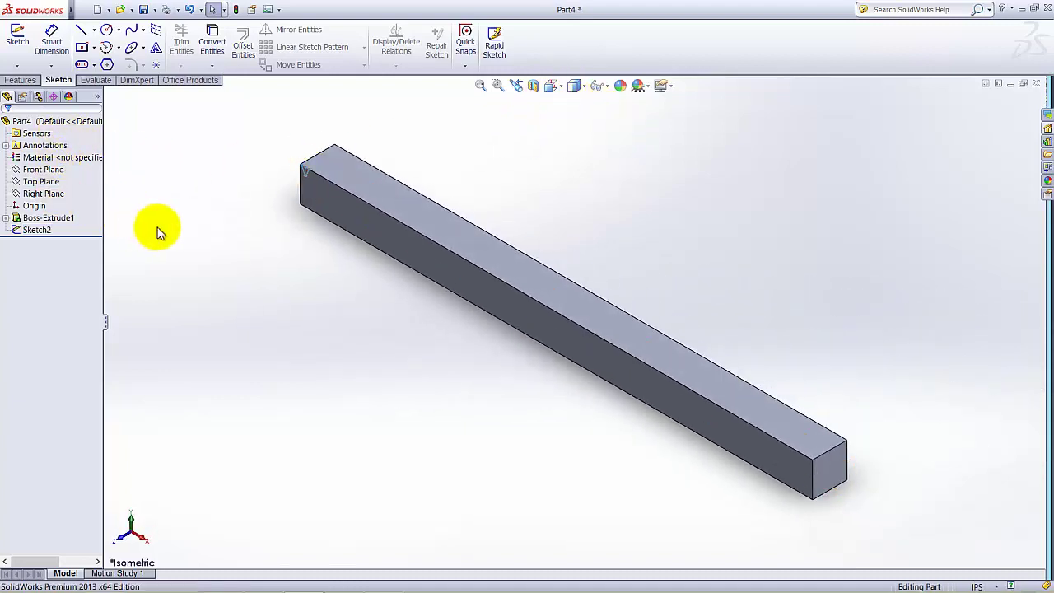
# Cut the trapezoid sketch through the bar with an Extruded Cut using the Through All end condition
pyautogui.click(38, 229)
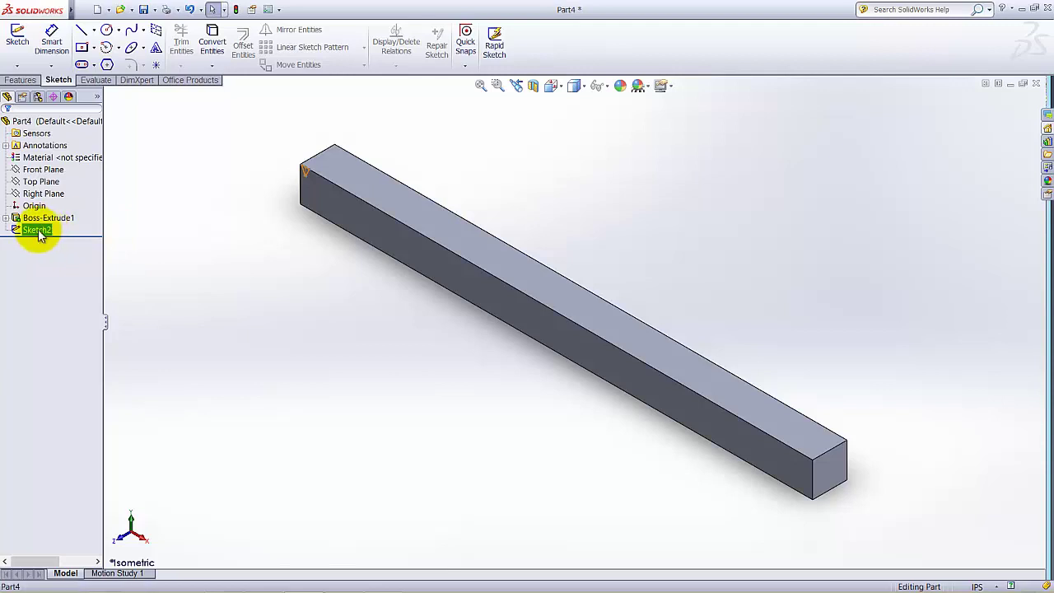
pyautogui.click(20, 79)
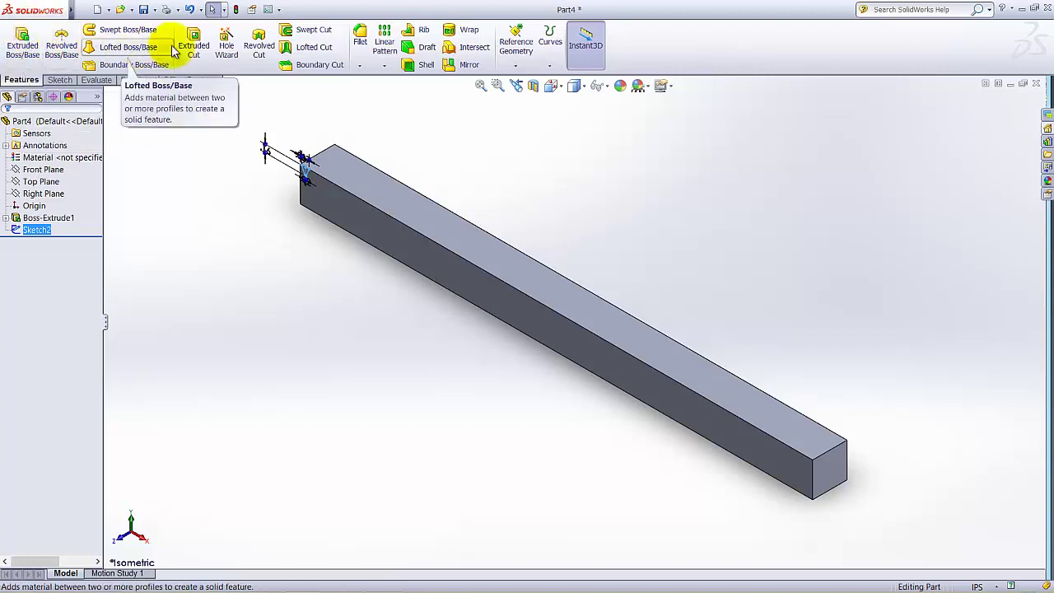
pyautogui.click(198, 42)
pyautogui.scroll(-3, 247, 153)
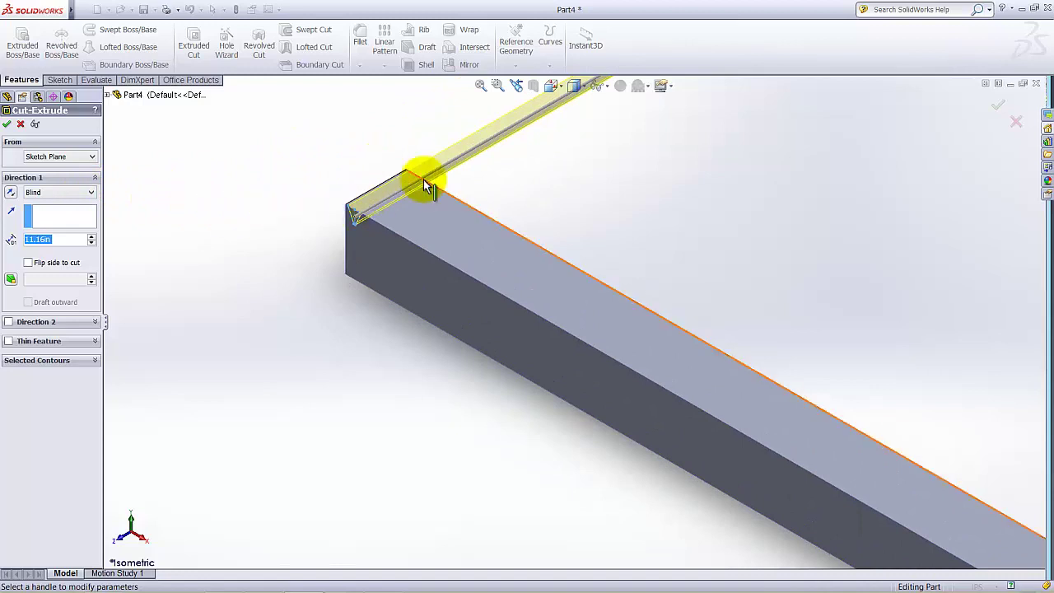
pyautogui.click(70, 194)
pyautogui.click(61, 206)
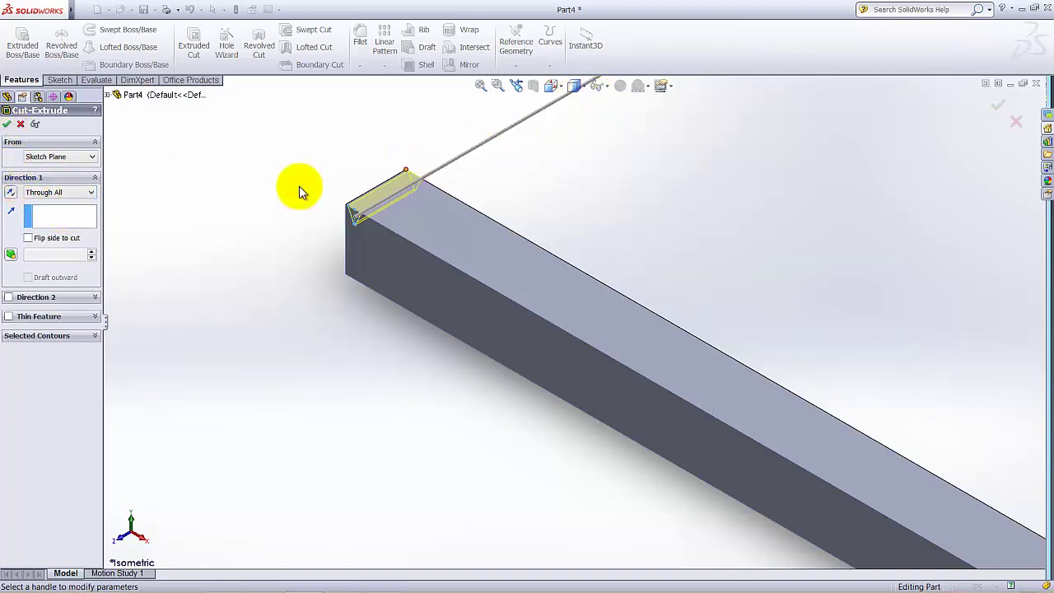
pyautogui.click(15, 193)
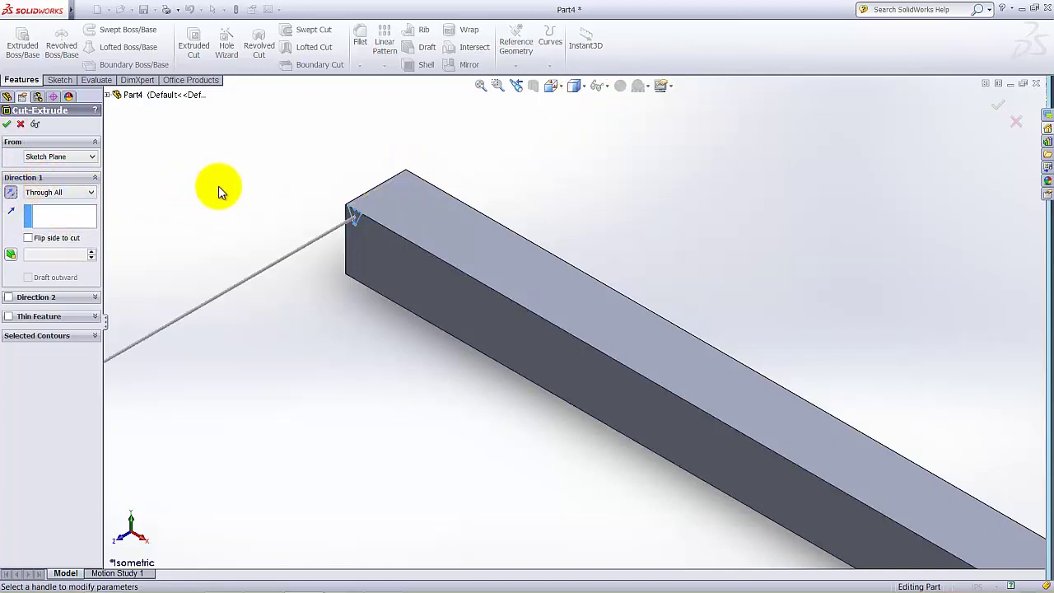
pyautogui.click(11, 193)
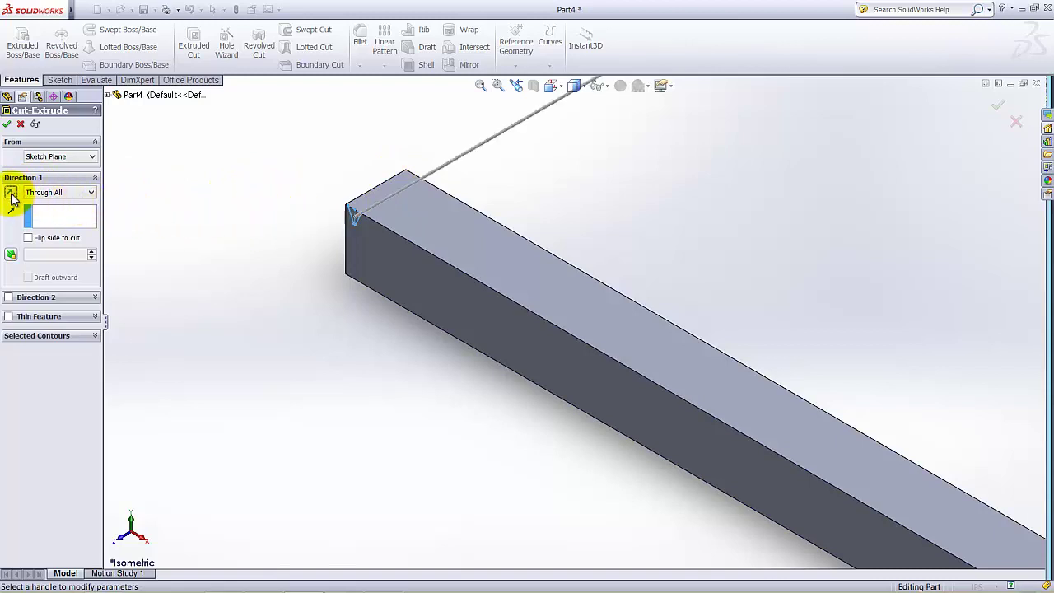
pyautogui.click(8, 125)
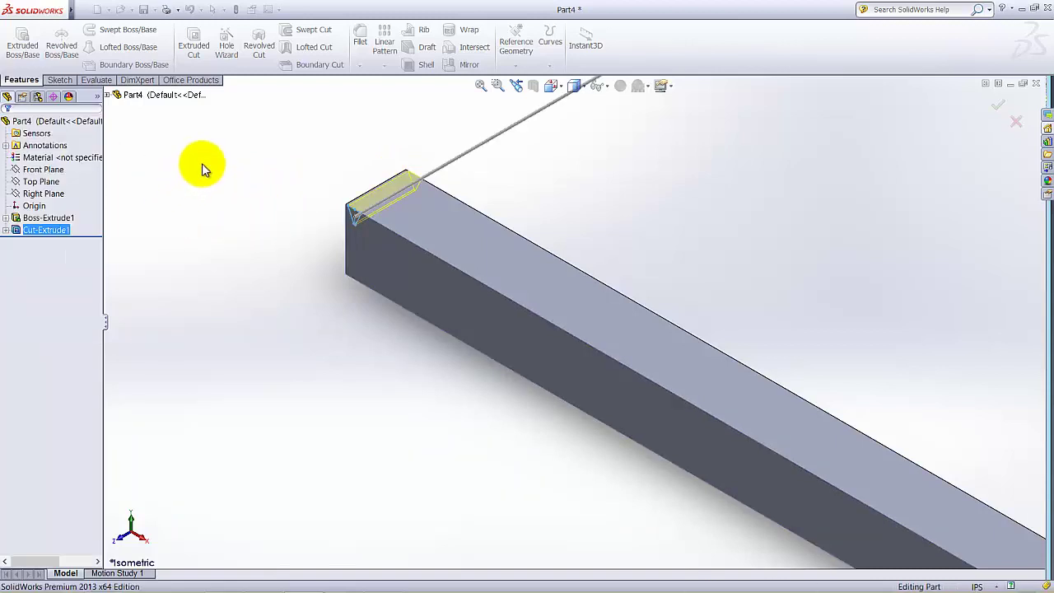
# Fillet the two upper edges of the groove with a constant radius of 0.005 in
pyautogui.scroll(-4, 340, 182)
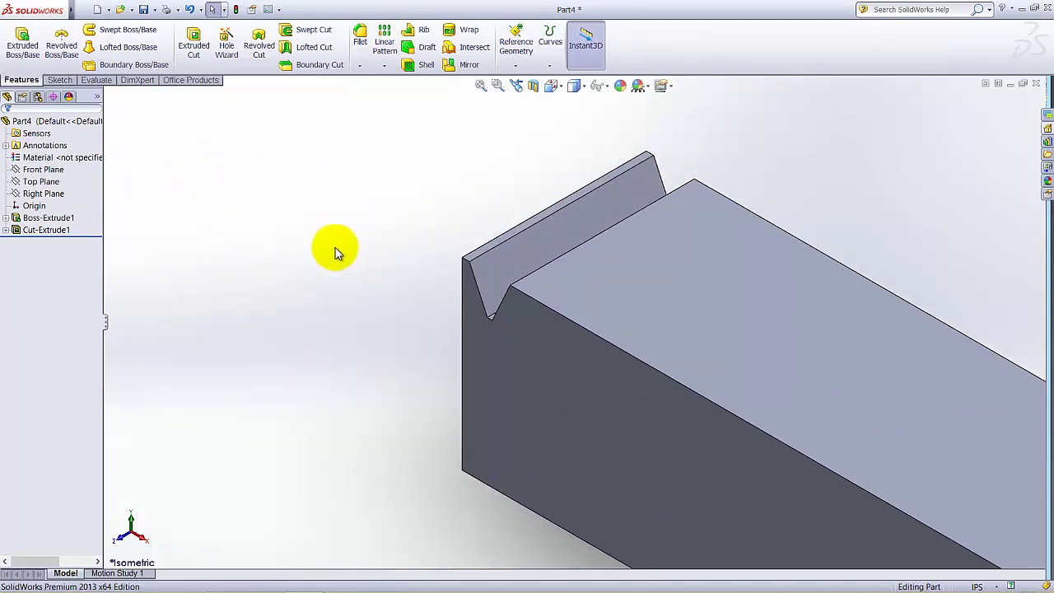
pyautogui.moveTo(337, 246)
pyautogui.mouseDown(button='middle')
pyautogui.moveTo(353, 263)
pyautogui.moveTo(350, 255)
pyautogui.mouseUp(button='middle')
pyautogui.click(368, 38)
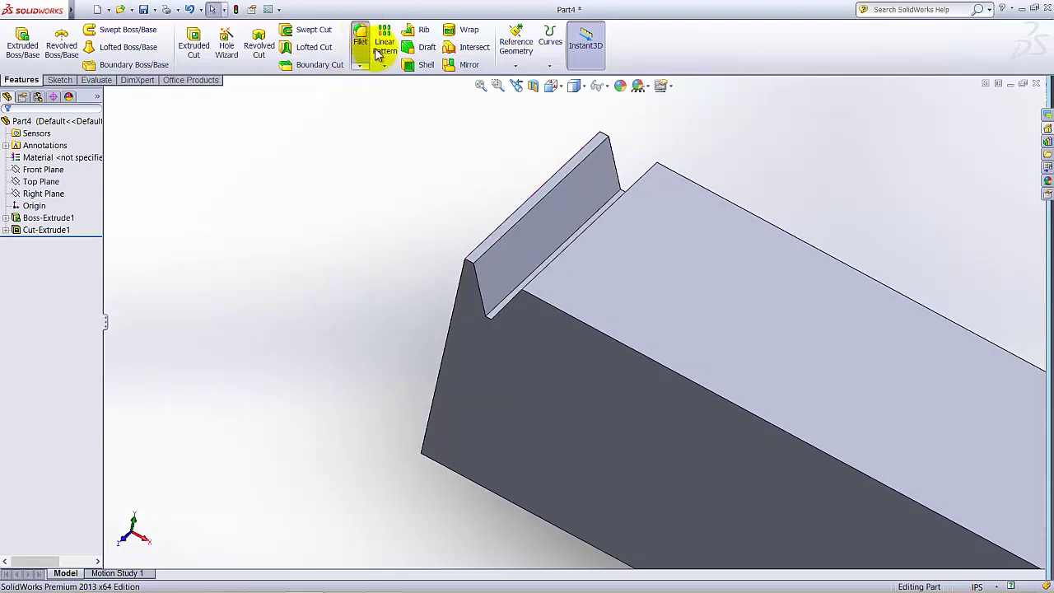
pyautogui.click(523, 217)
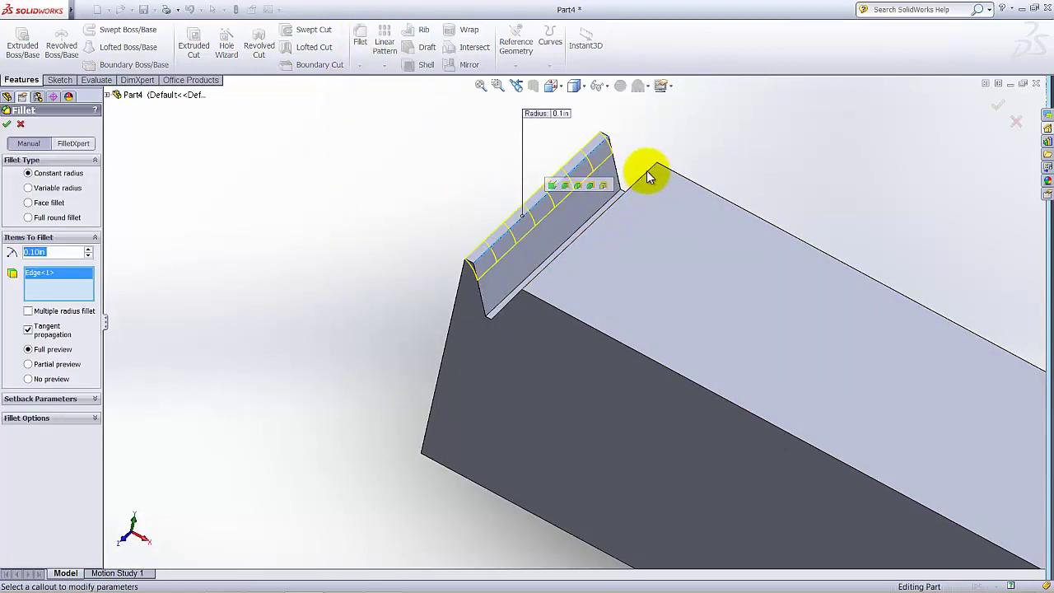
pyautogui.click(650, 176)
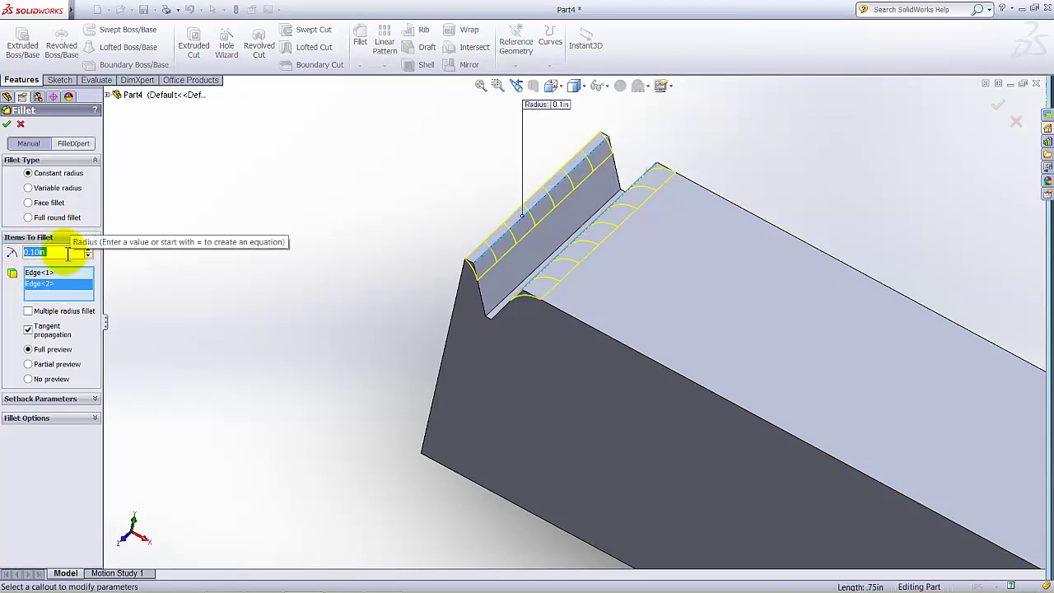
pyautogui.write('0.00')
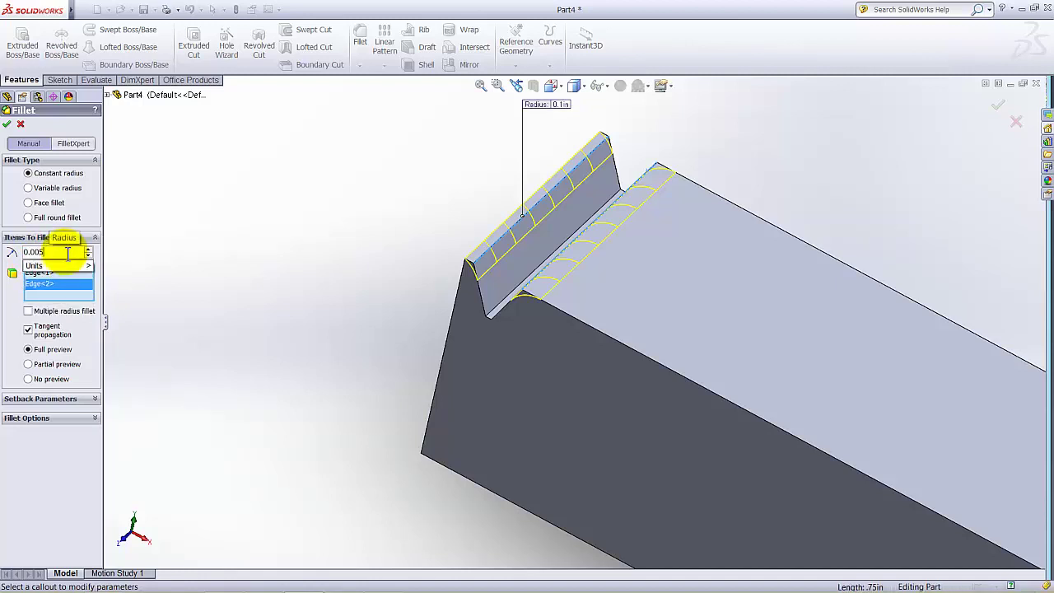
pyautogui.write('5')
pyautogui.press('Return')
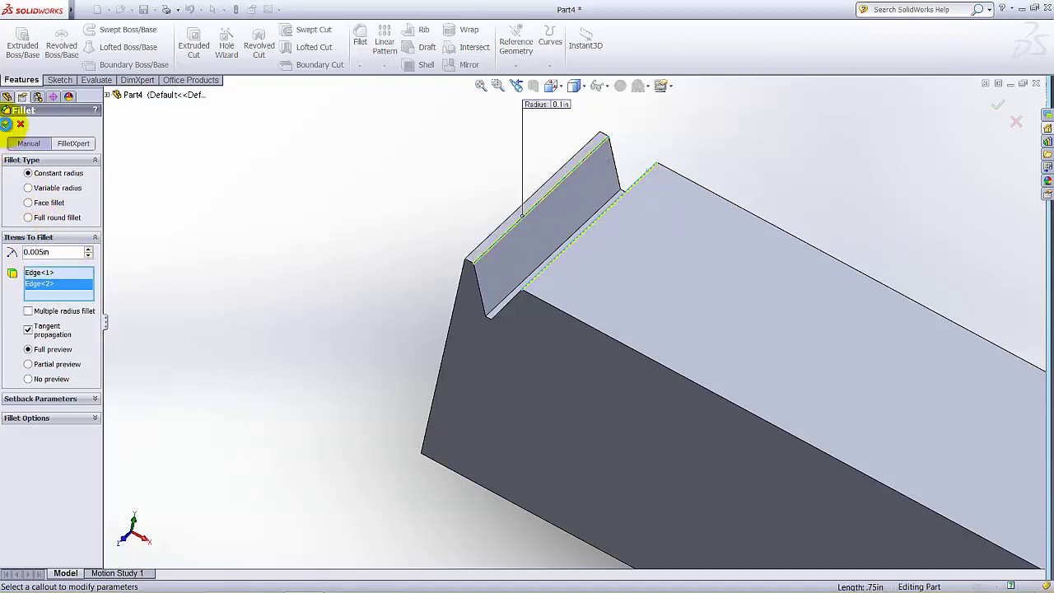
pyautogui.click(6, 124)
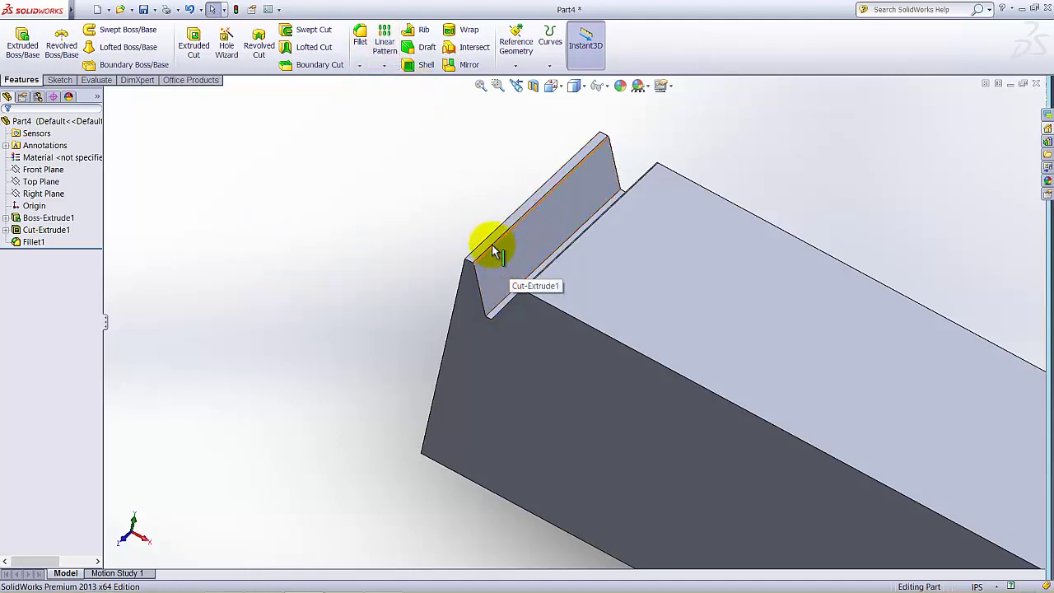
# Start a Linear Pattern feature for the filleted groove
pyautogui.click(387, 69)
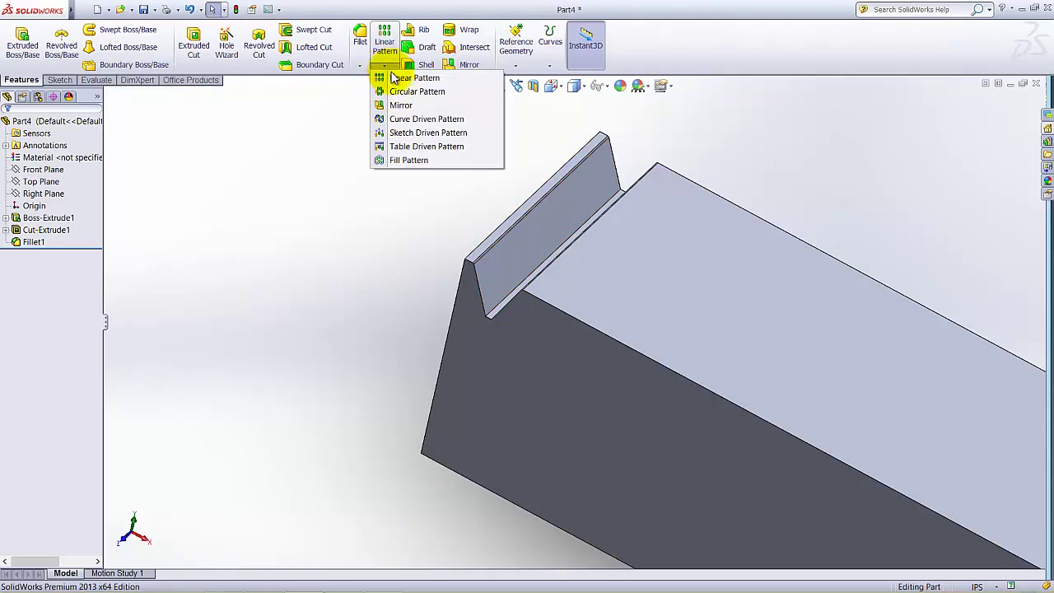
pyautogui.click(387, 76)
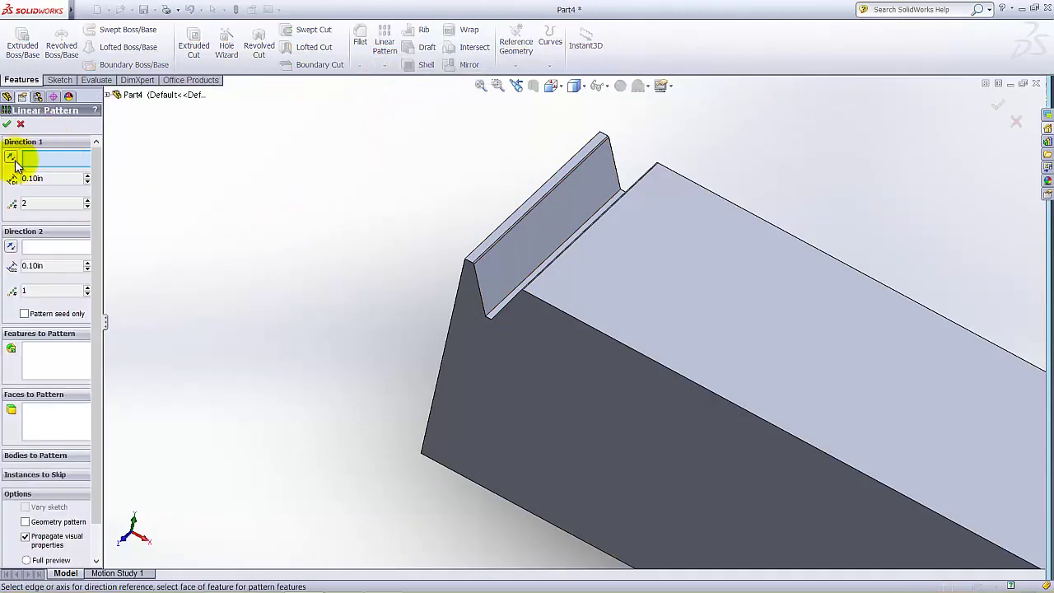